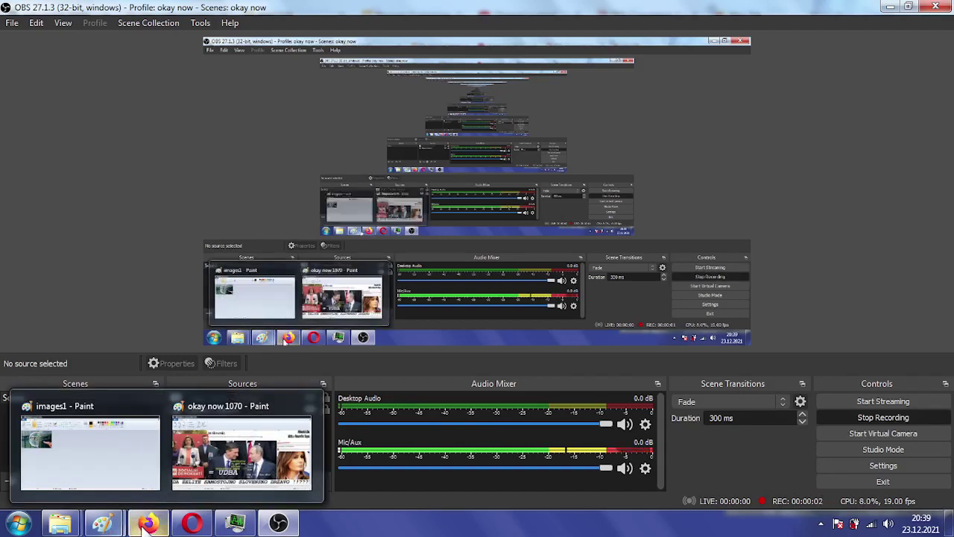
Bring Firefox forward and go to the Blogger Customizer tab's background settings.
left_click(147, 524)
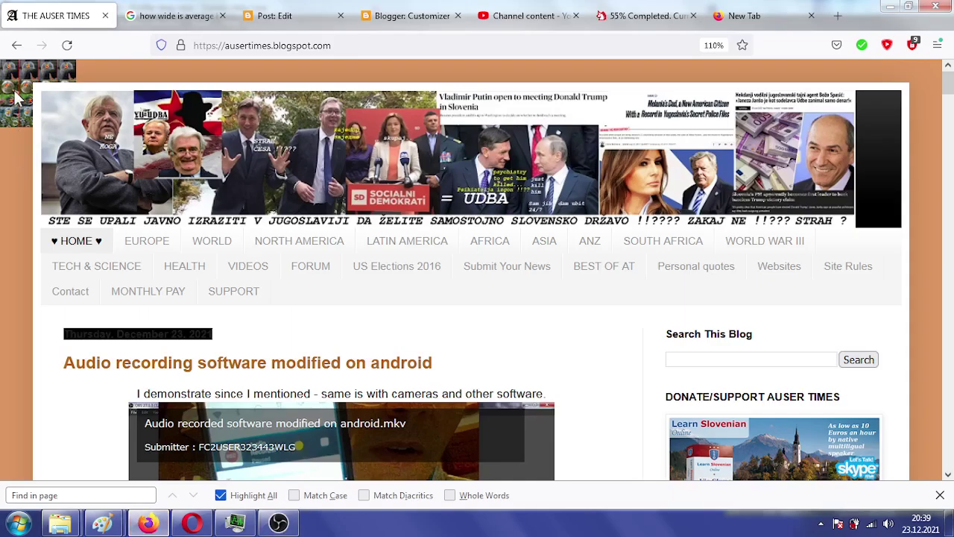
left_click(283, 16)
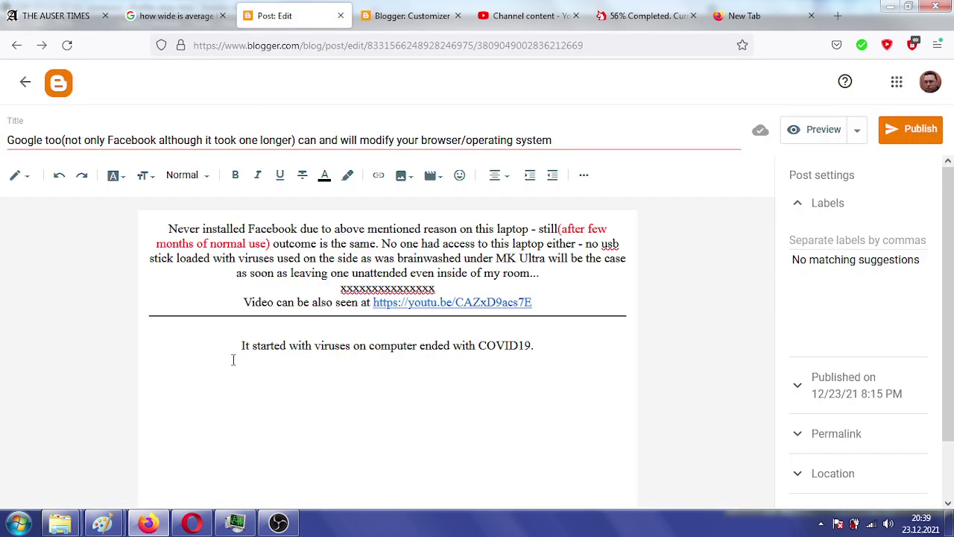
left_click(410, 16)
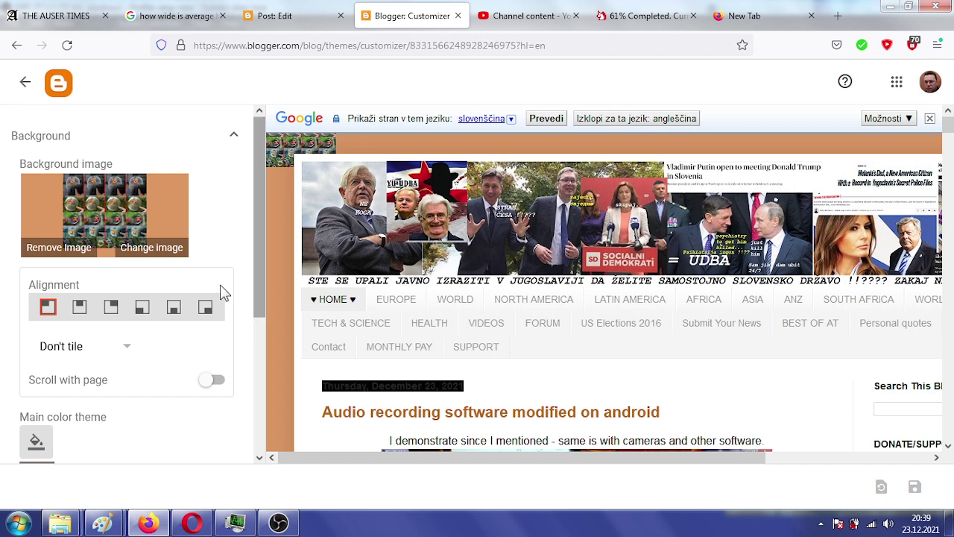
Set the background image to Tile and save the theme.
left_click(128, 347)
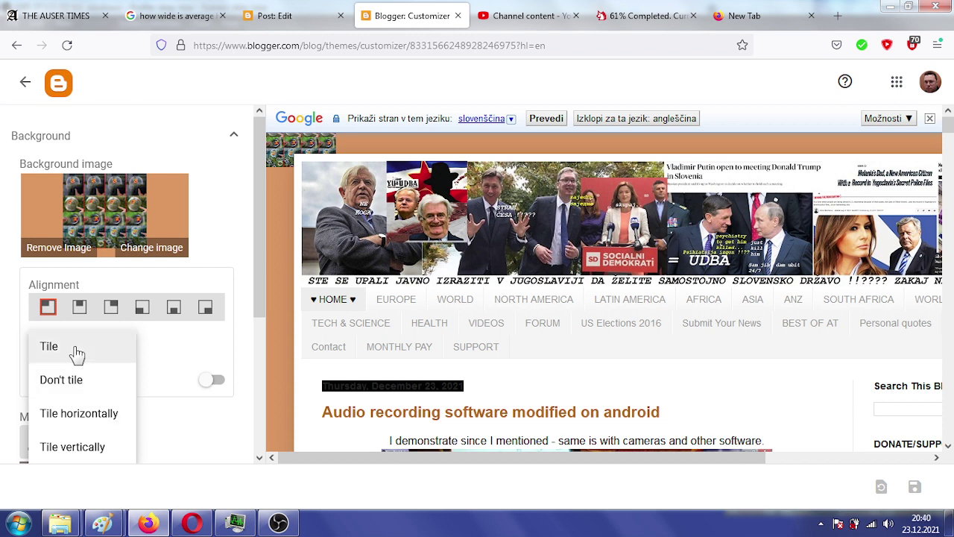
left_click(49, 346)
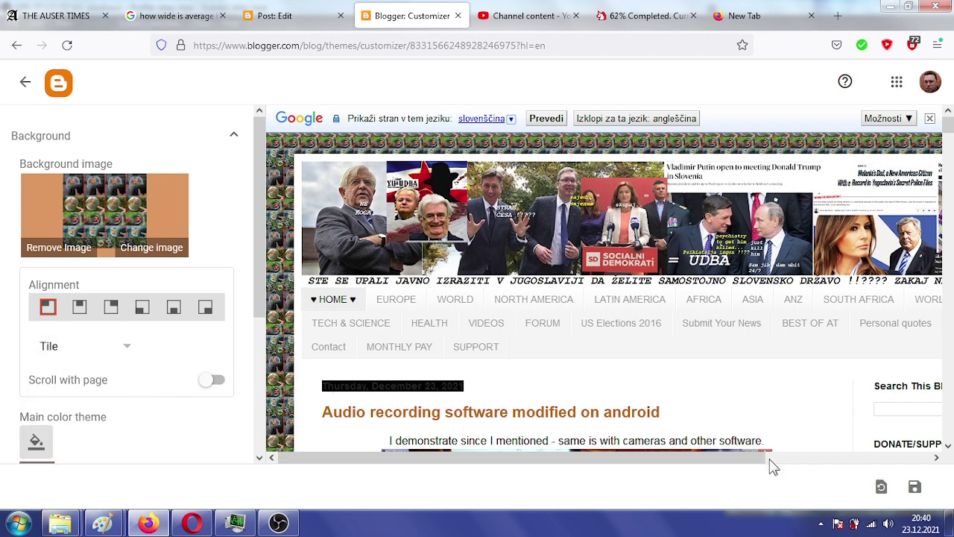
left_click(914, 487)
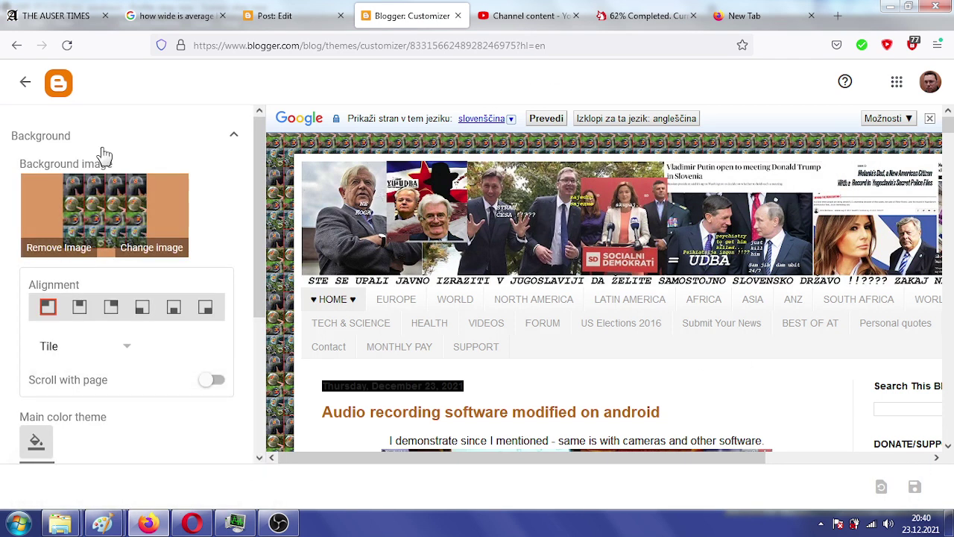
Reload the live blog to check the tiled pattern, then return to the Customizer.
left_click(56, 16)
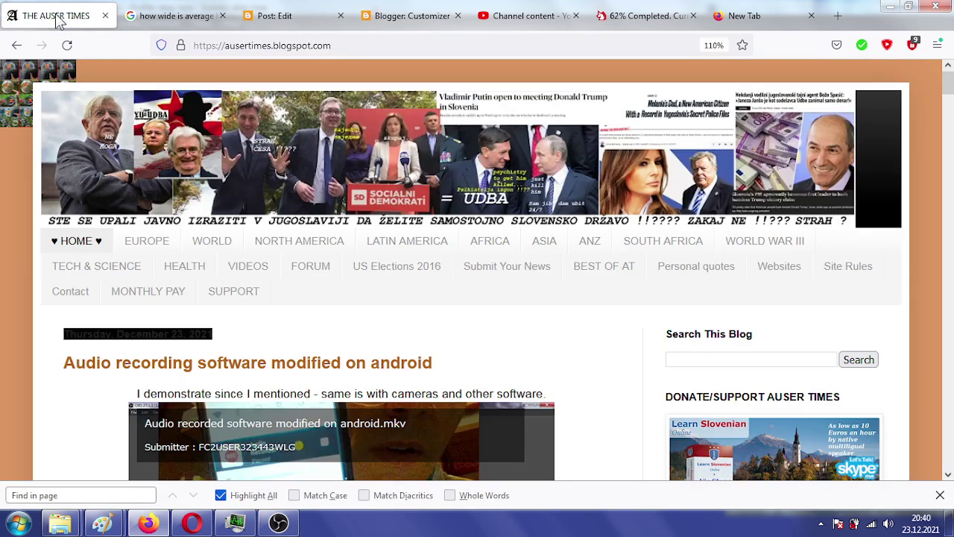
left_click(66, 44)
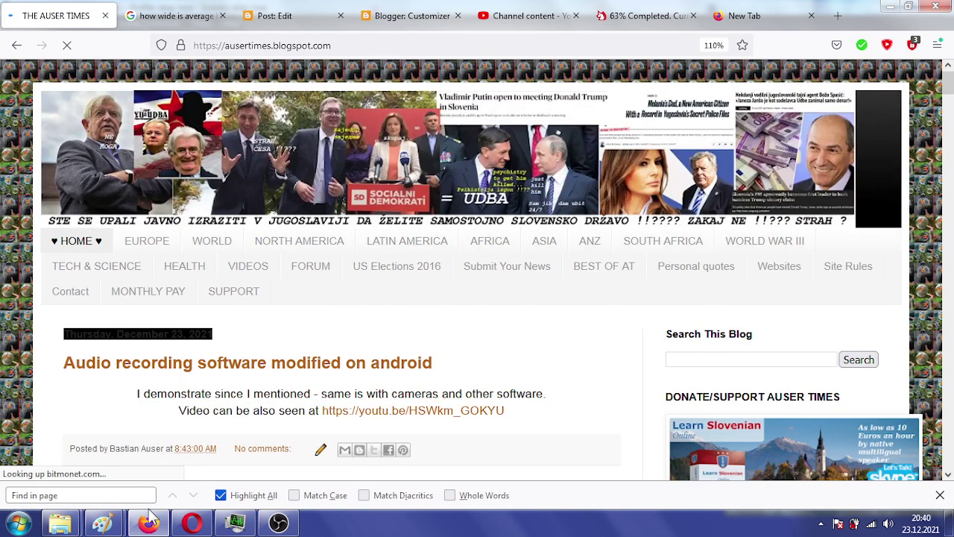
left_click(277, 522)
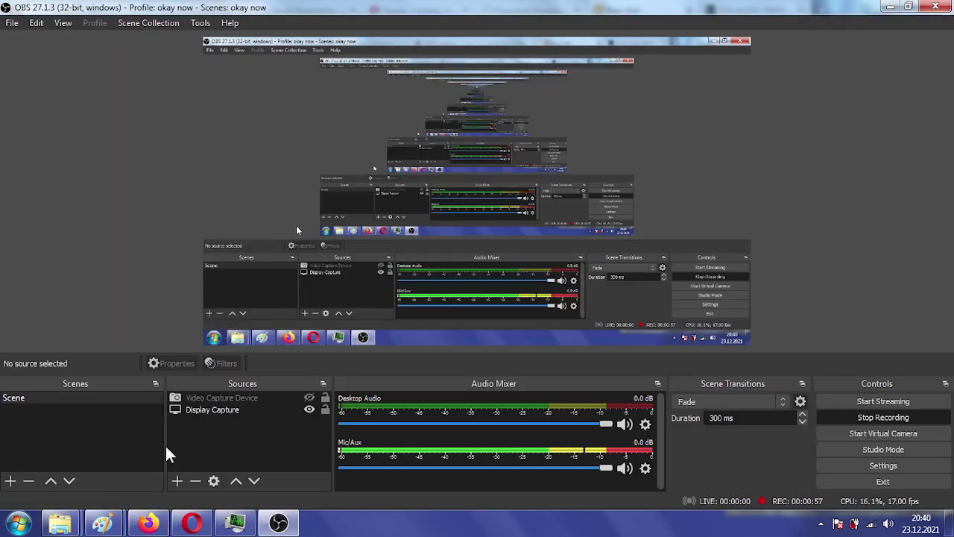
left_click(148, 523)
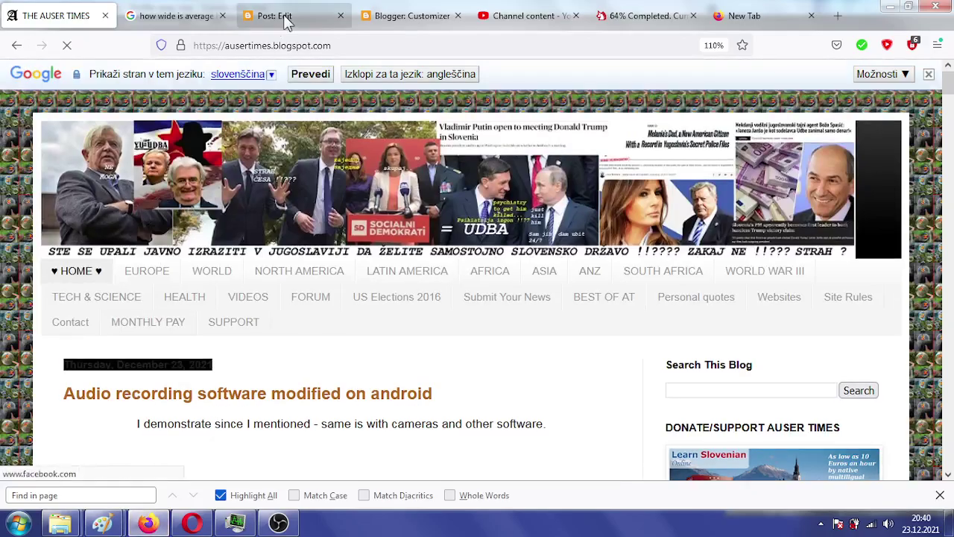
left_click(287, 21)
Upload a new background image, picking 'blogger dont tile 1800 x 1600' from the BLOGGER folder.
left_click(406, 16)
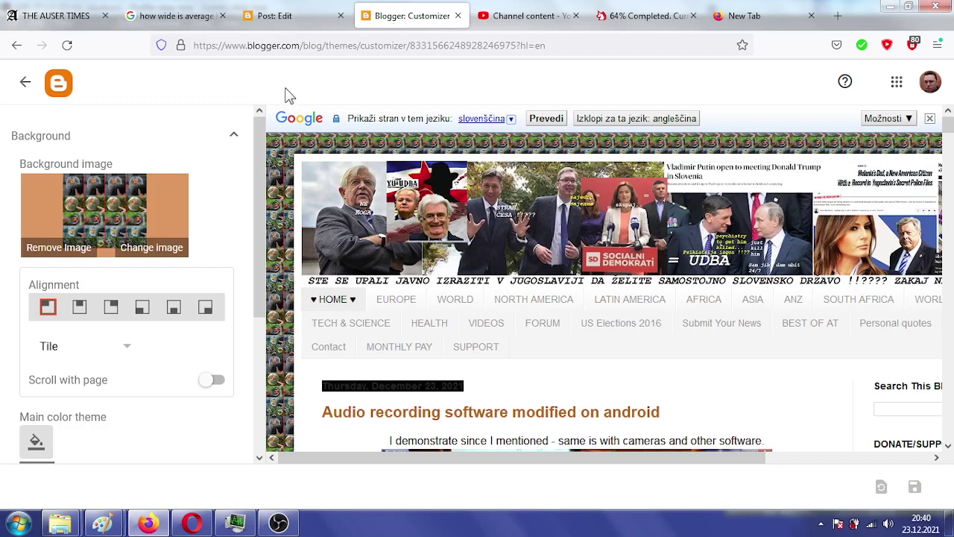
left_click(152, 247)
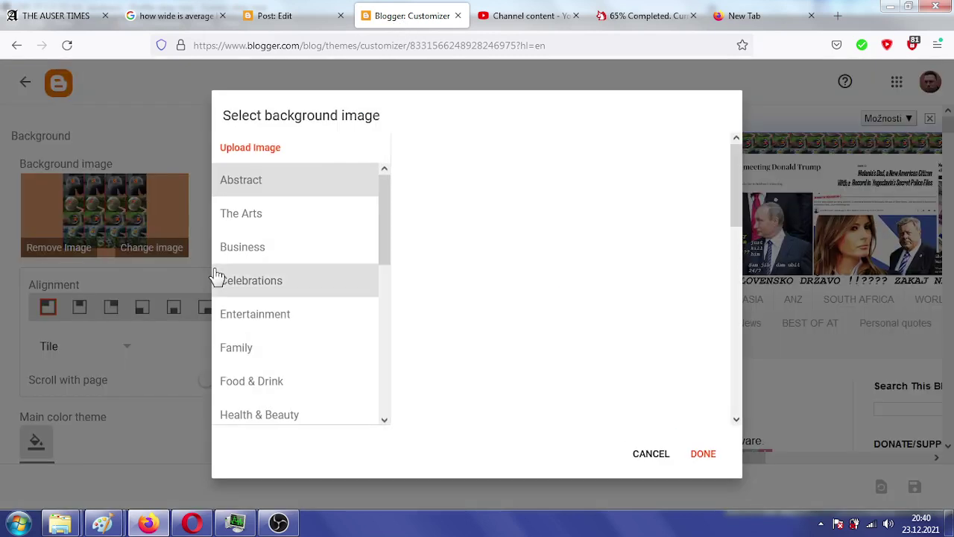
left_click(265, 147)
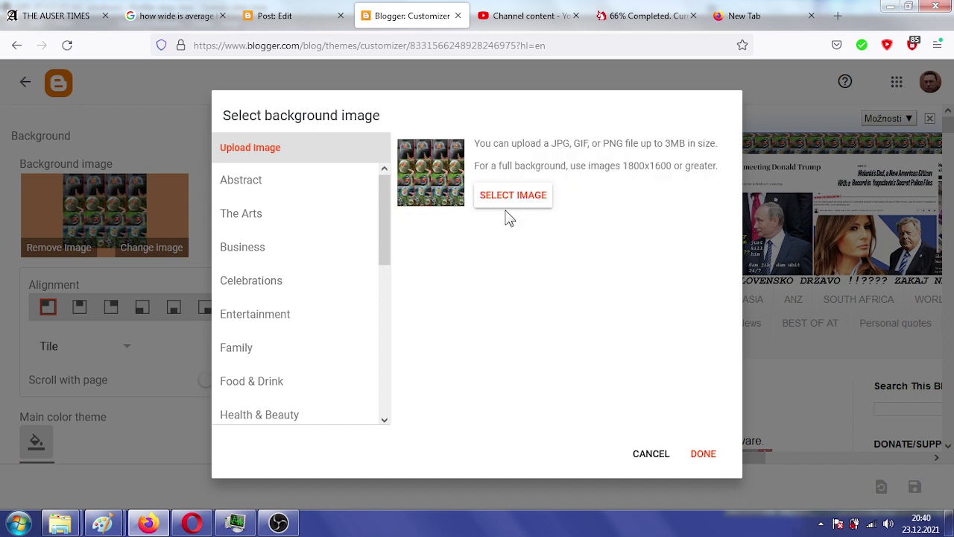
left_click(509, 200)
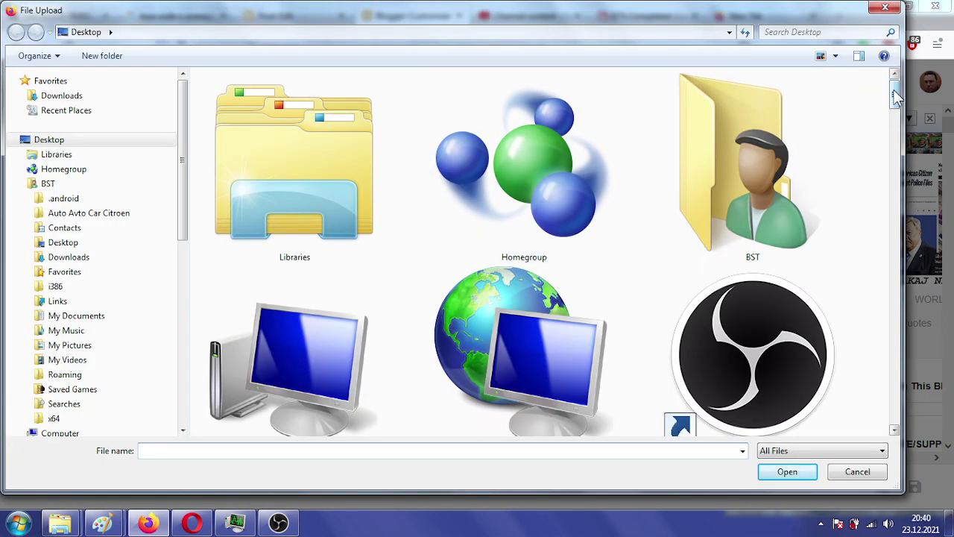
left_click_drag(896, 96, 894, 239)
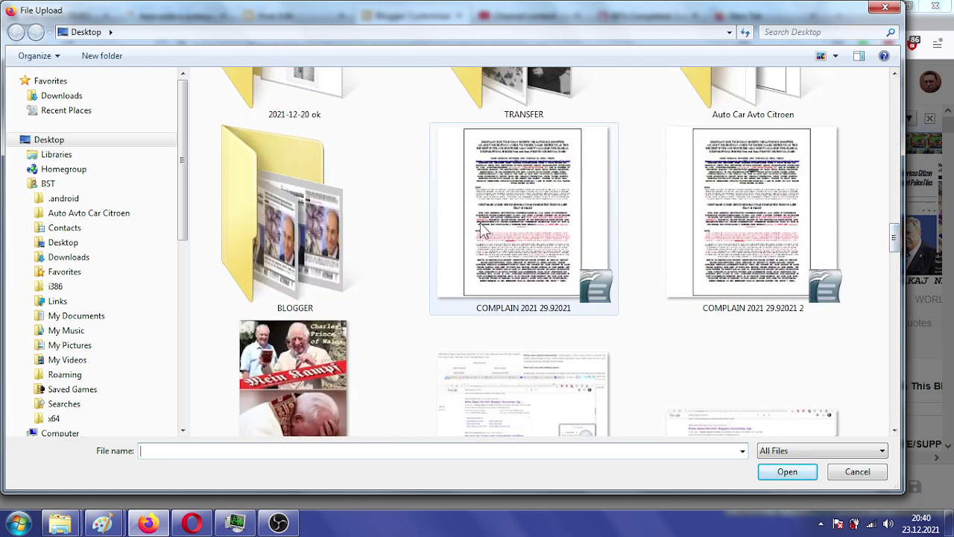
double_click(295, 212)
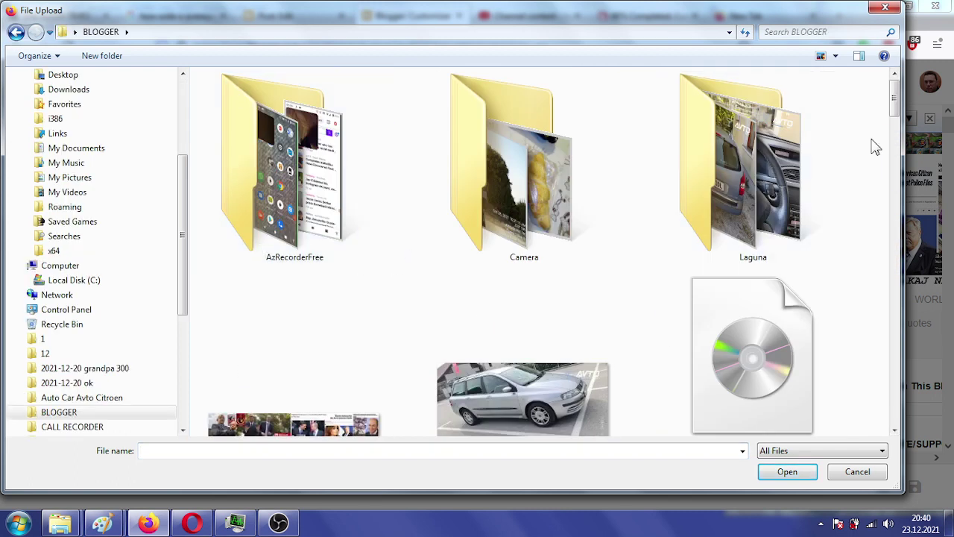
left_click_drag(895, 101, 900, 162)
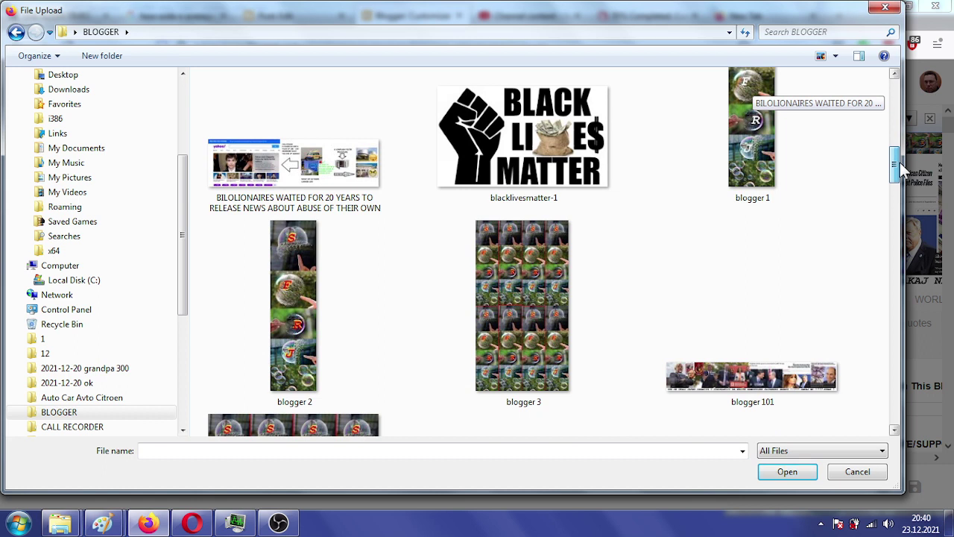
left_click_drag(899, 162, 900, 181)
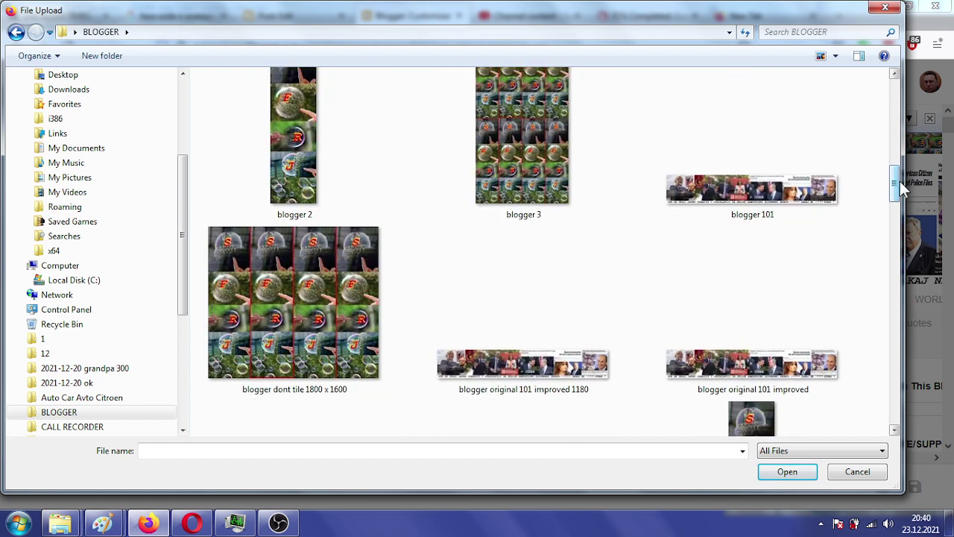
double_click(296, 292)
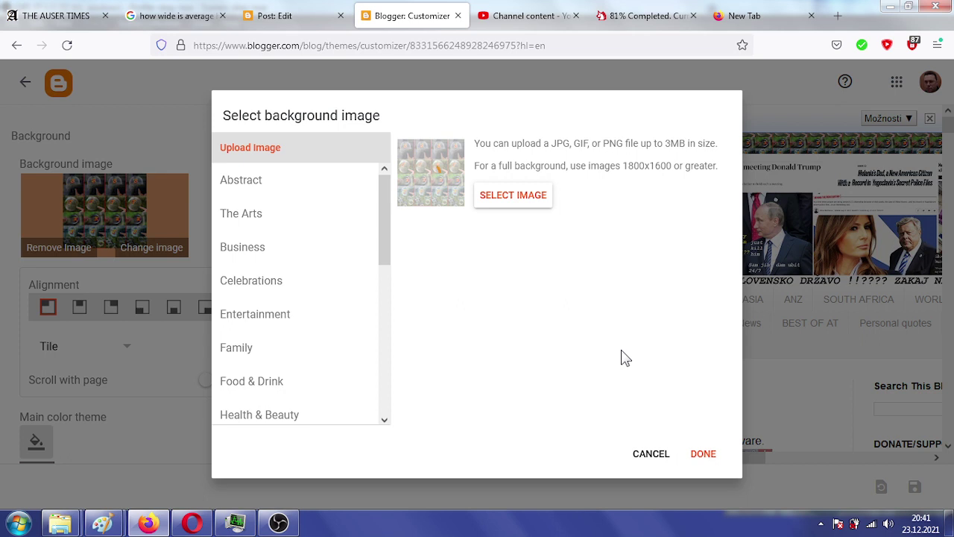
Pick 'blogger dont tile 1800 x 1600' again in the file dialog to upload it.
left_click(513, 195)
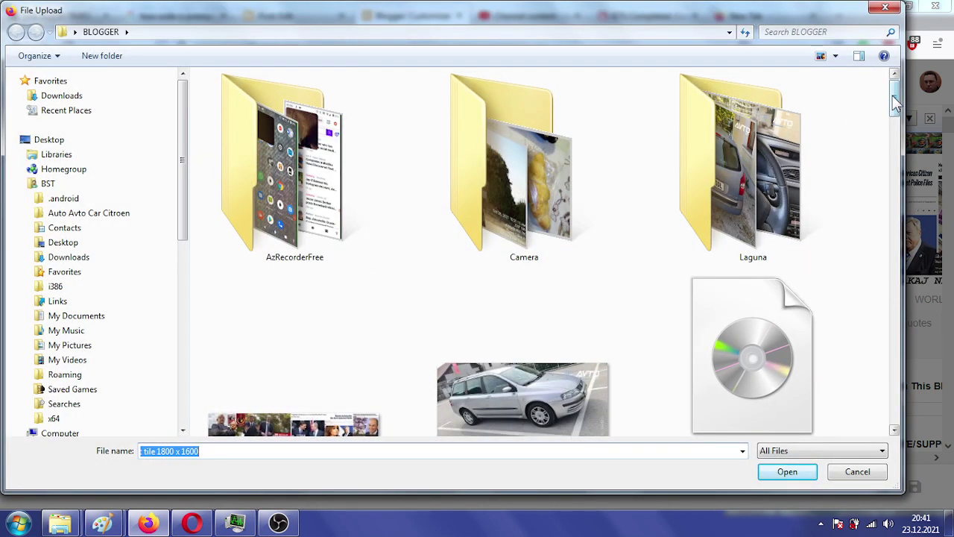
left_click_drag(895, 101, 894, 197)
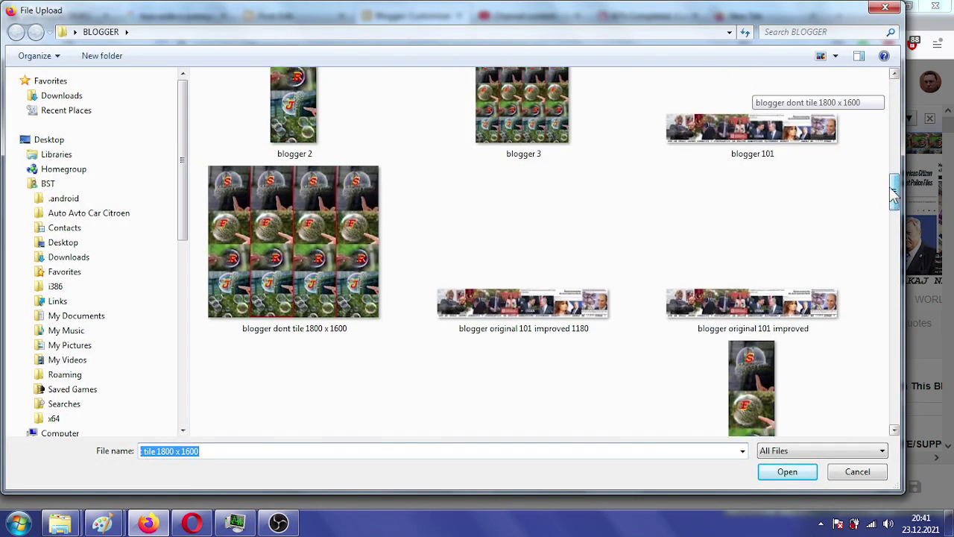
scroll(522, 223, "down", 1)
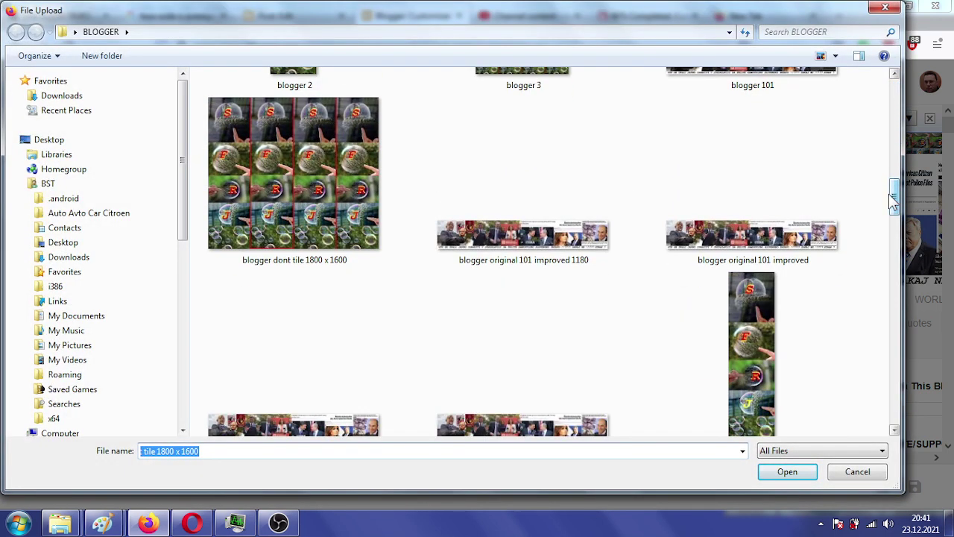
double_click(286, 160)
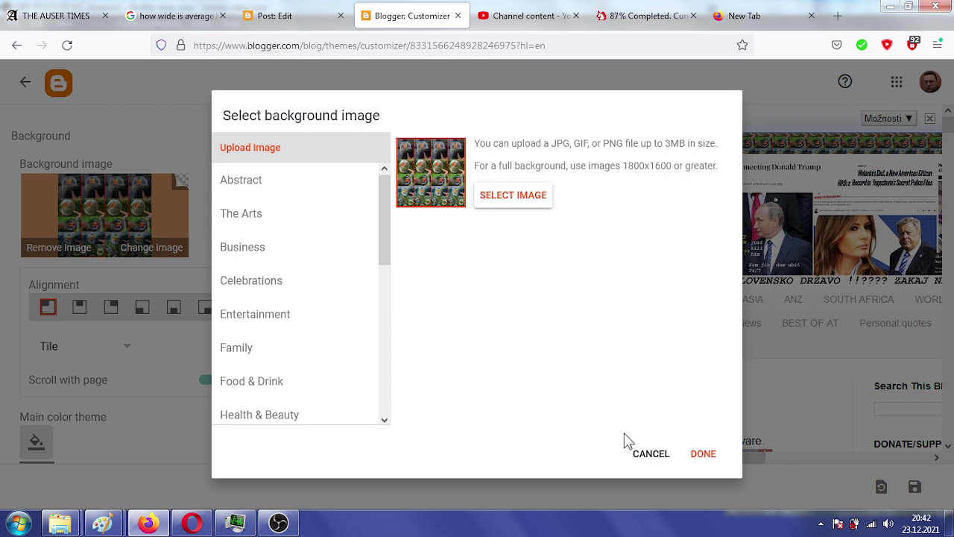
Accept and save the new background, then reload the live blog to view it.
left_click(704, 454)
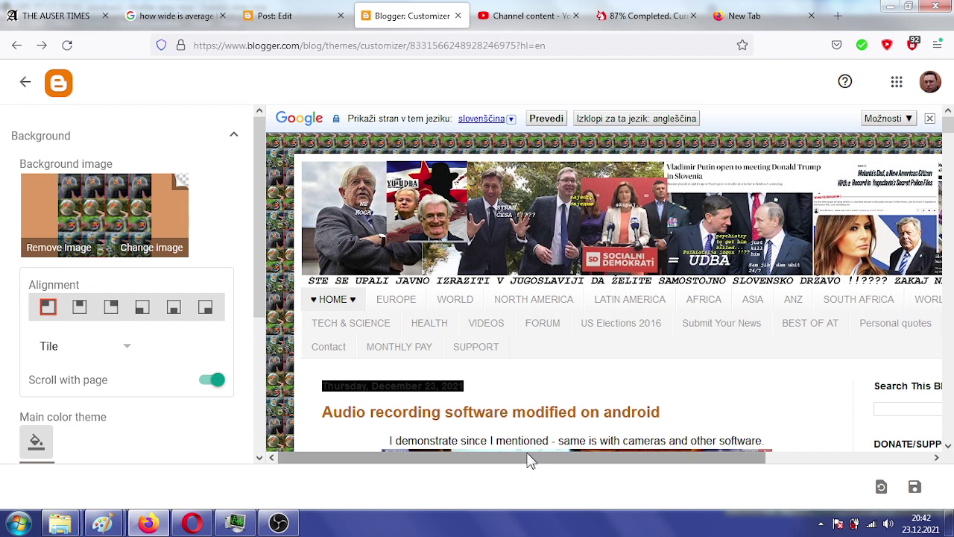
left_click(914, 487)
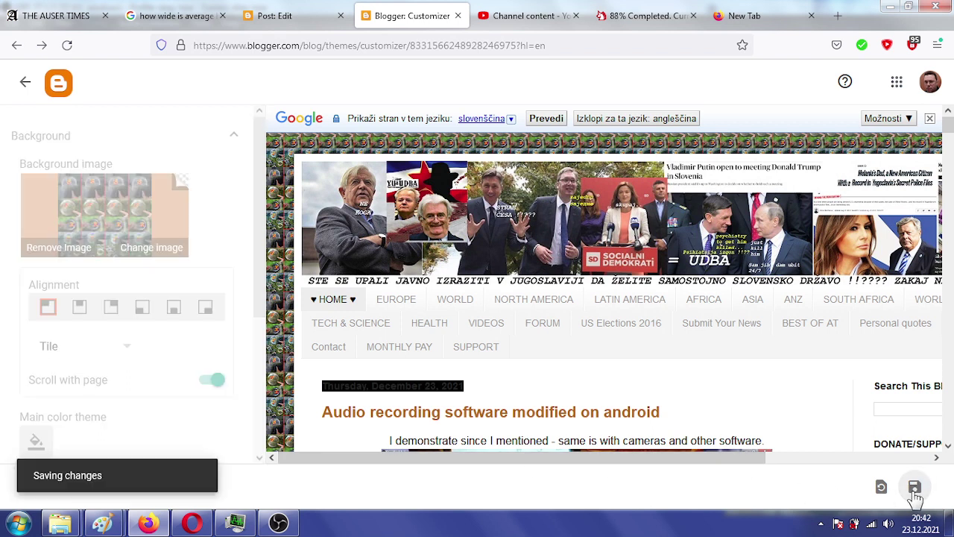
left_click(56, 16)
key("F5")
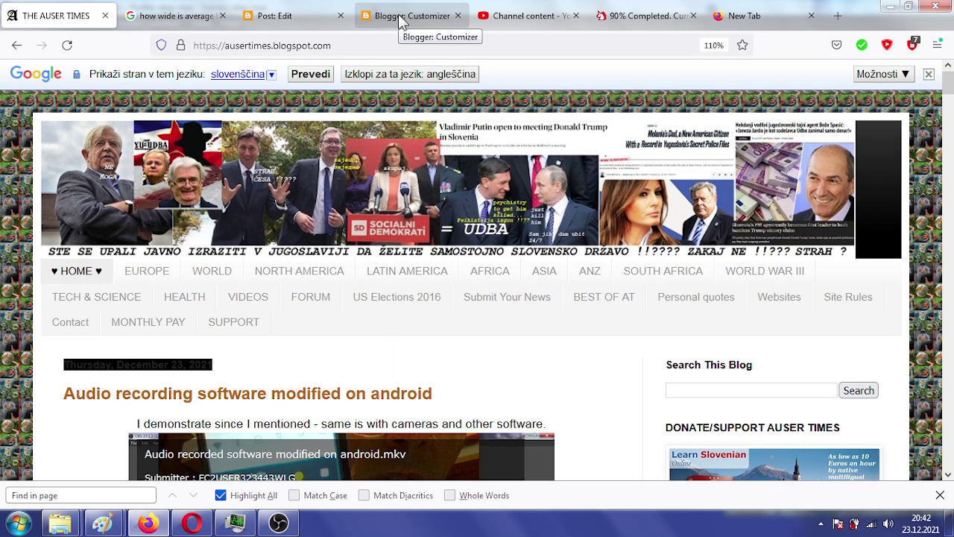
Set the background image to Don't tile and save the theme.
left_click(402, 16)
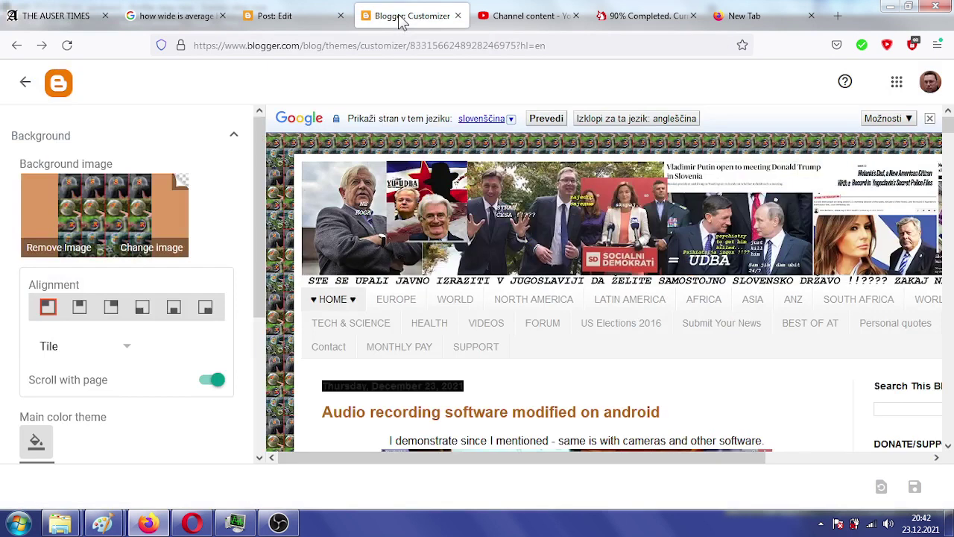
left_click(128, 347)
left_click(61, 379)
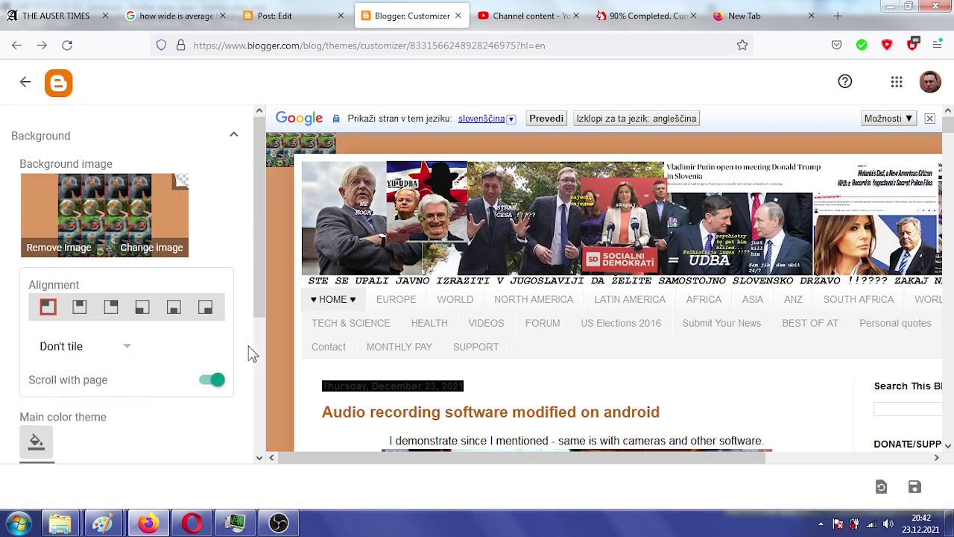
left_click(916, 491)
mouse_move(102, 523)
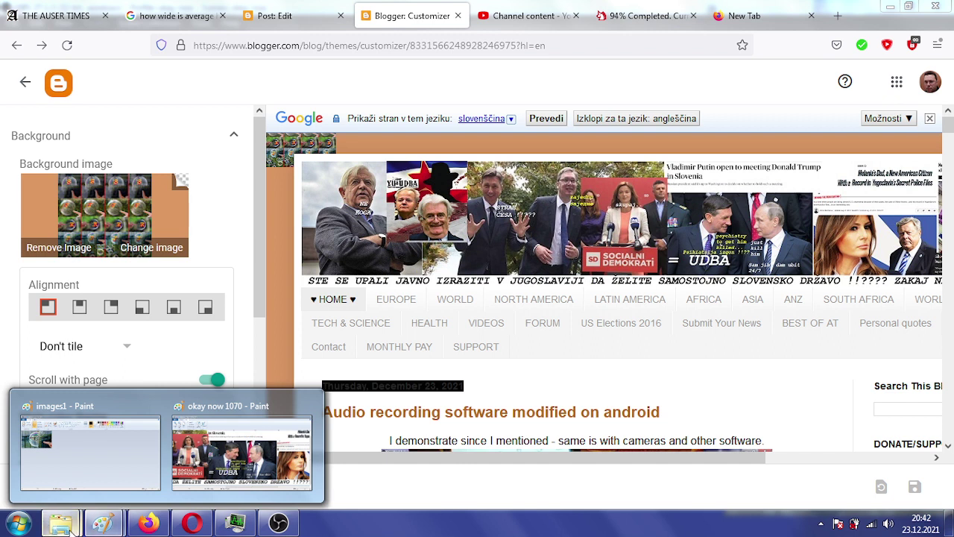
In the Desktop's BLOGGER folder, bring up the actions for 'blogger dont tile 1800 x 1600'.
mouse_move(60, 523)
left_click(235, 448)
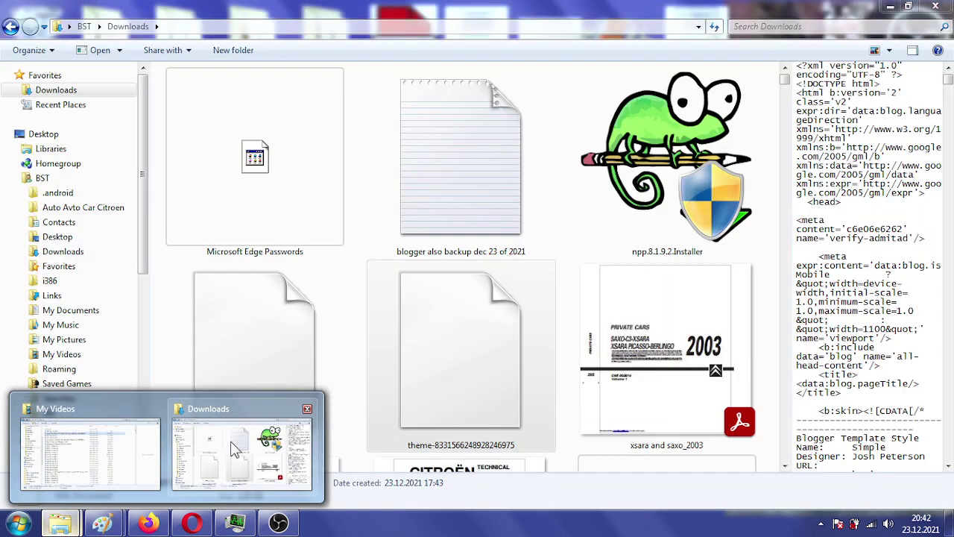
left_click(89, 453)
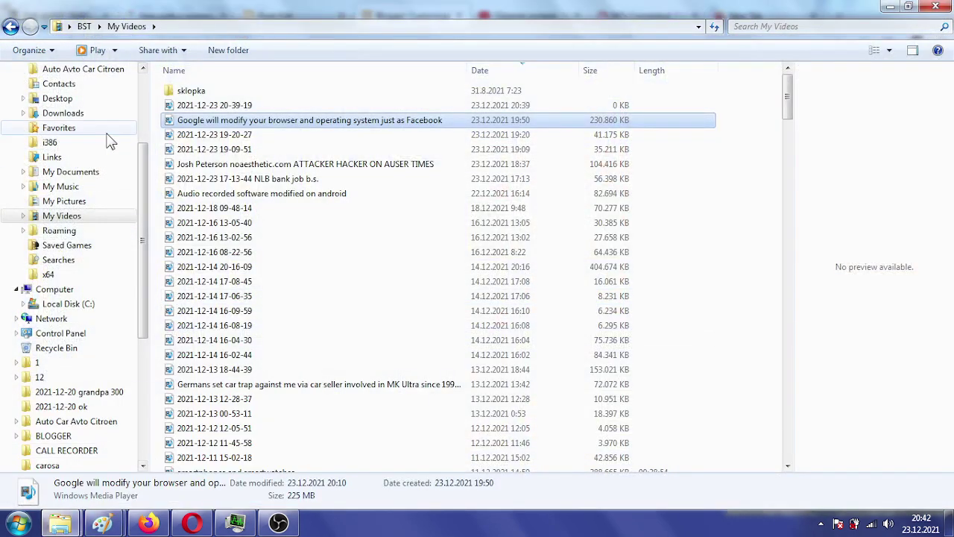
left_click(58, 99)
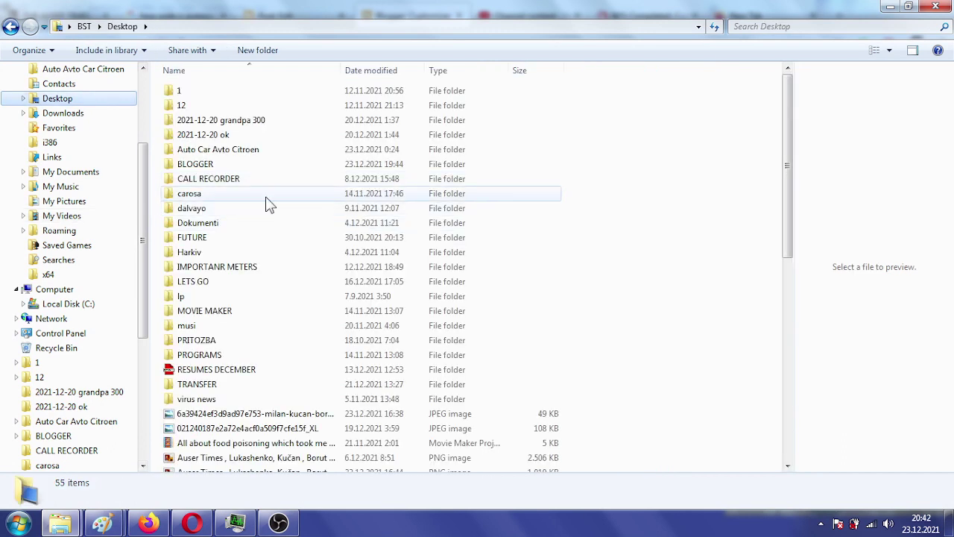
double_click(268, 165)
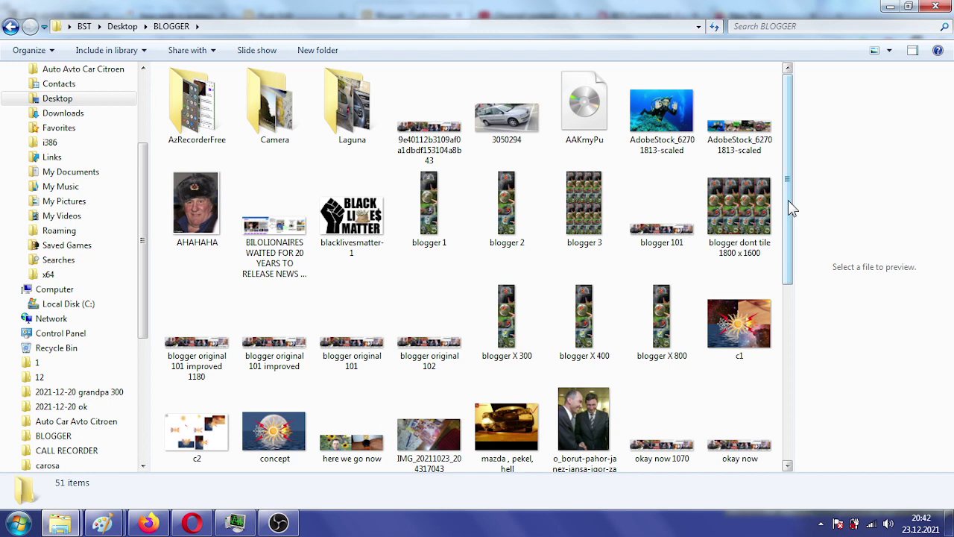
mouse_move(788, 200)
left_mouse_down()
mouse_move(788, 287)
mouse_move(792, 201)
left_mouse_up()
left_click(730, 206)
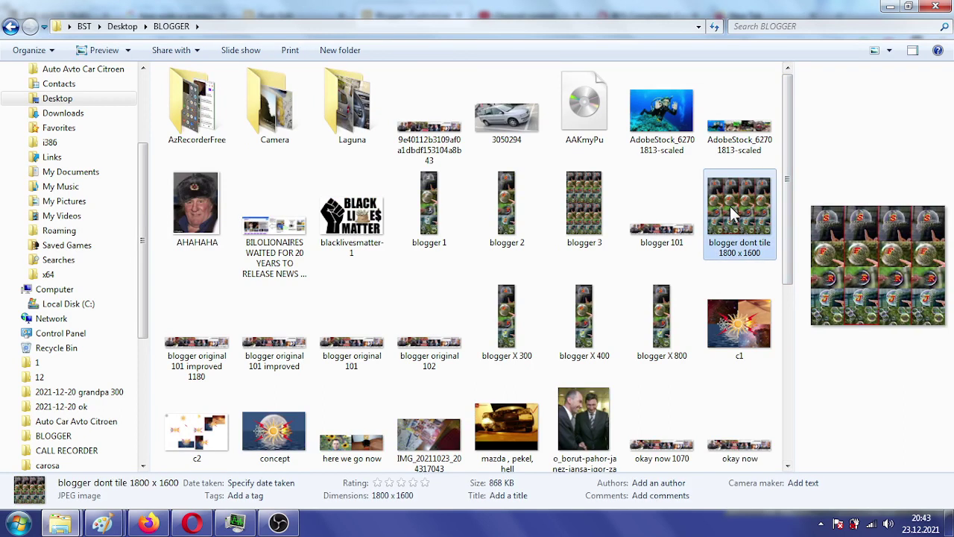
right_click(730, 206)
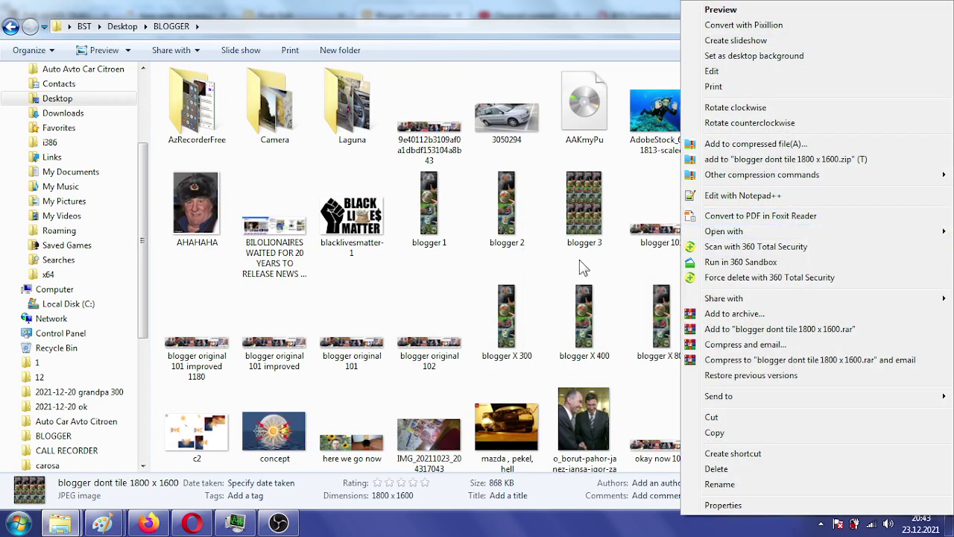
mouse_move(724, 231)
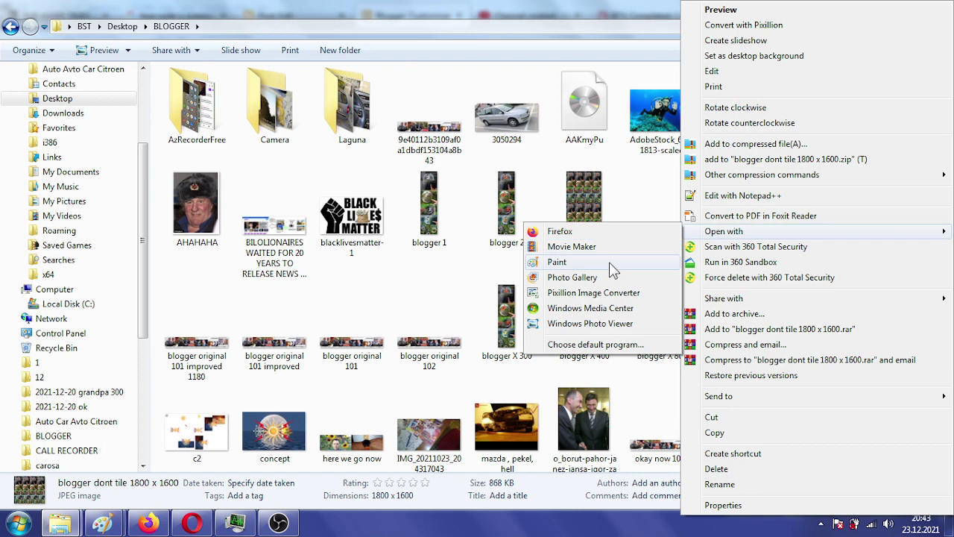
Open the collage in Paint and zoom out to see the whole picture.
left_click(566, 263)
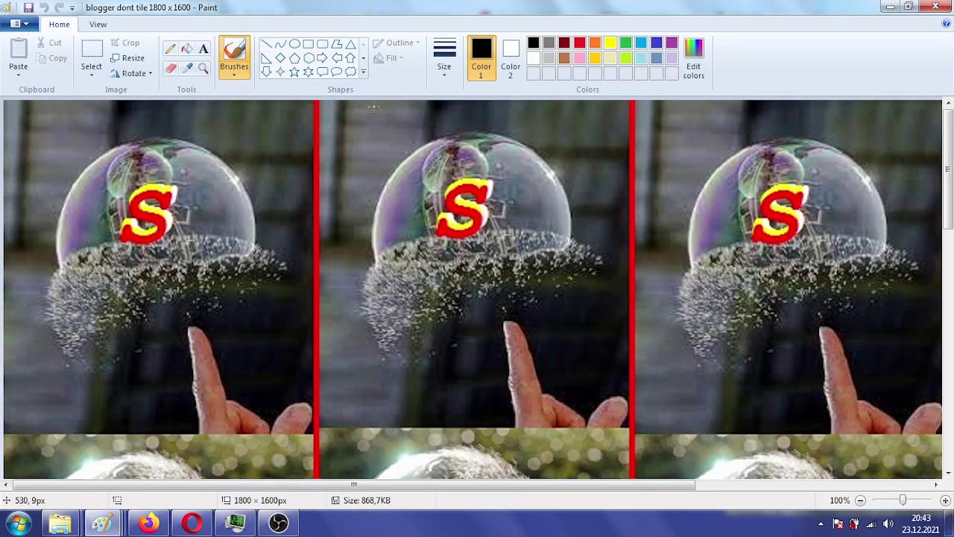
left_click(99, 25)
left_click(48, 56)
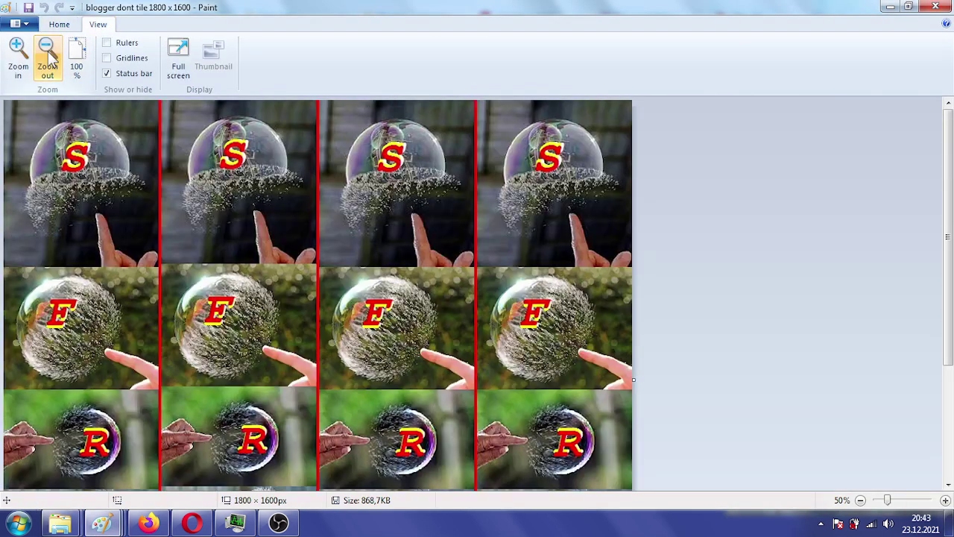
left_click(48, 56)
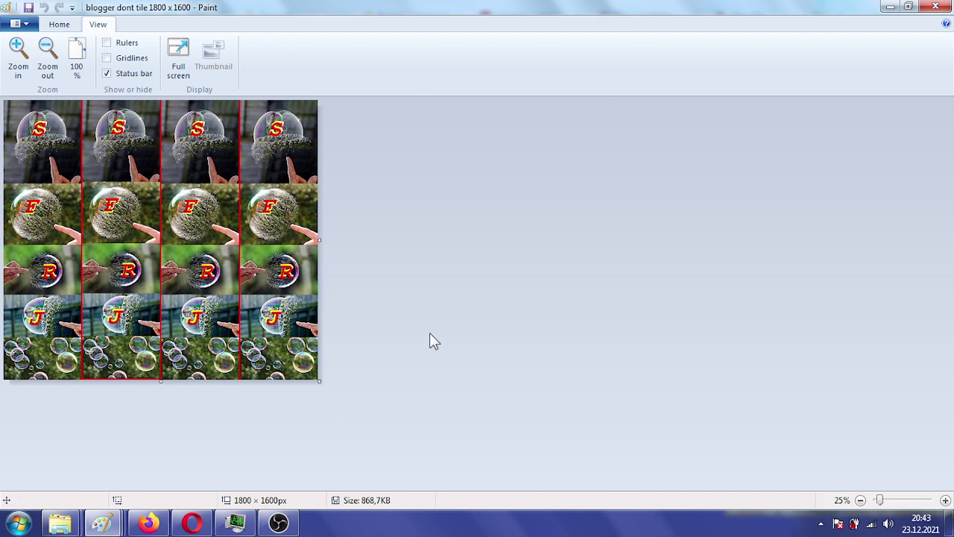
left_click(47, 56)
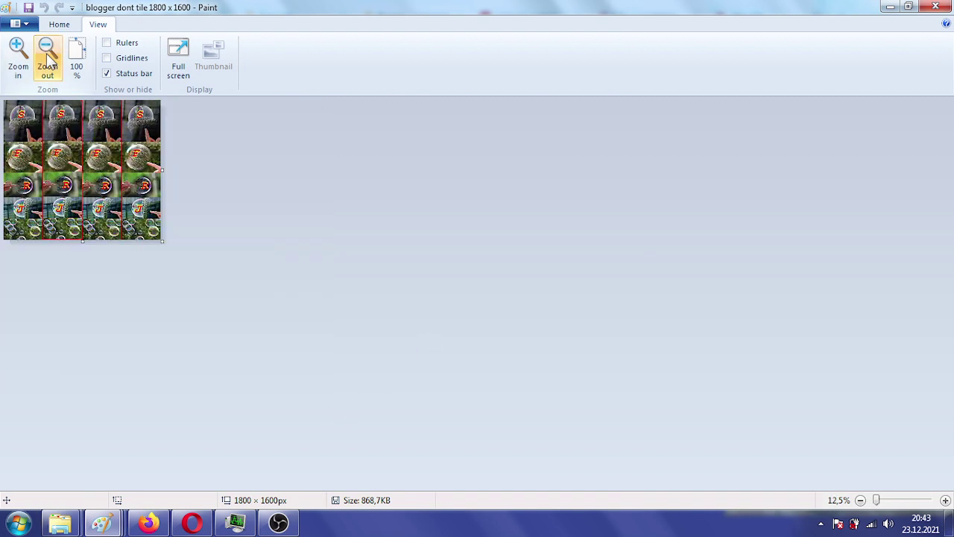
Enlarge the canvas to make room for the copies.
left_click_drag(163, 243, 407, 485)
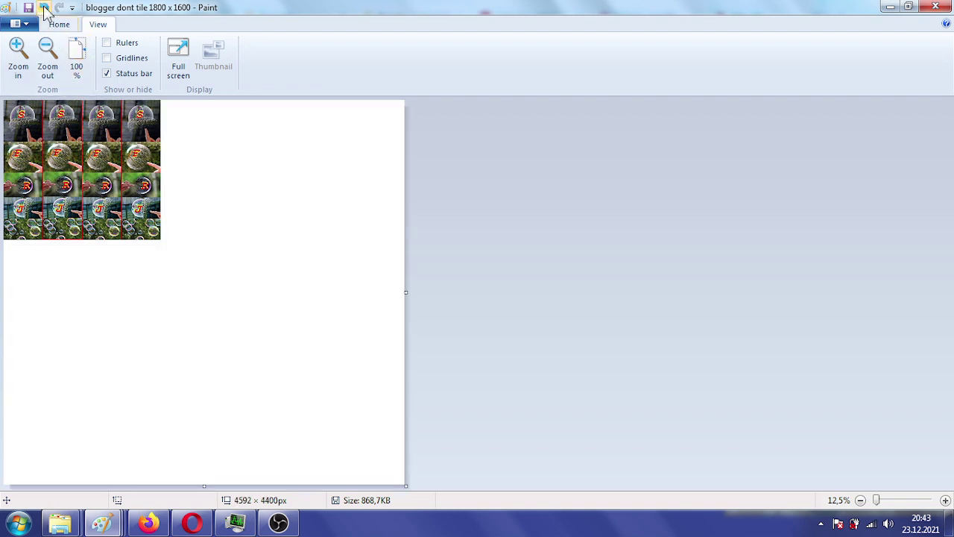
left_click(44, 8)
left_click(44, 8)
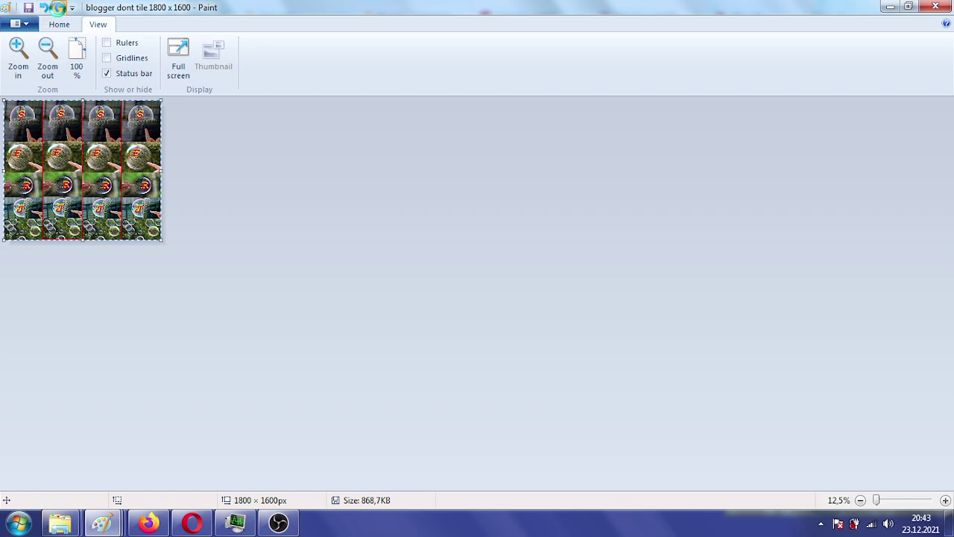
left_click(59, 7)
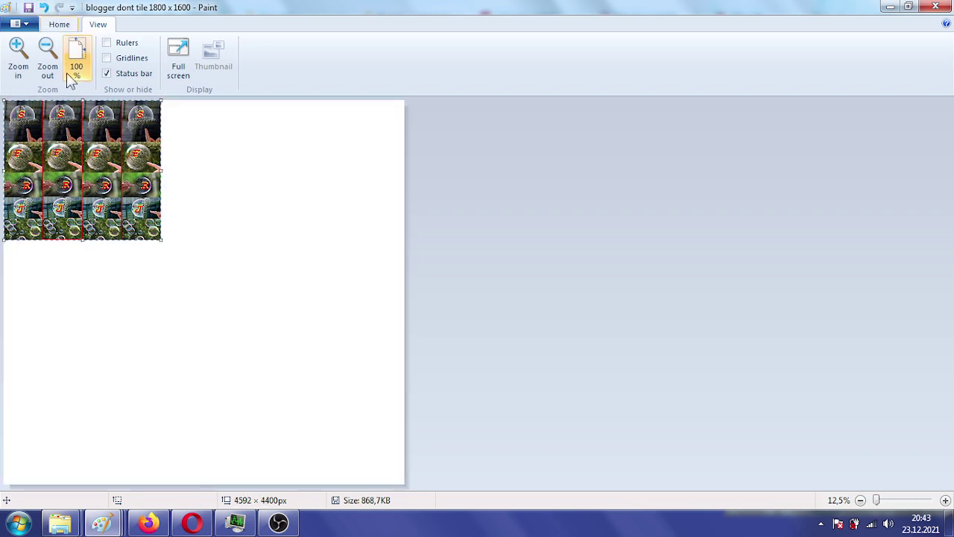
Copy the collage to the right, copy that row below, and trim the canvas to 3600 × 3200 px.
mouse_move(63, 182)
left_mouse_down()
mouse_move(172, 246)
mouse_move(220, 186)
left_mouse_up()
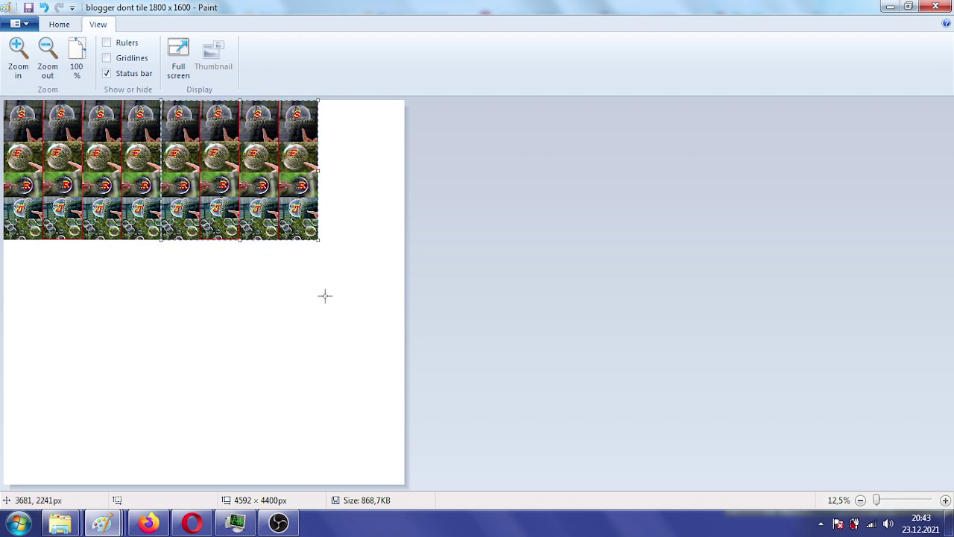
left_click_drag(325, 296, 342, 265)
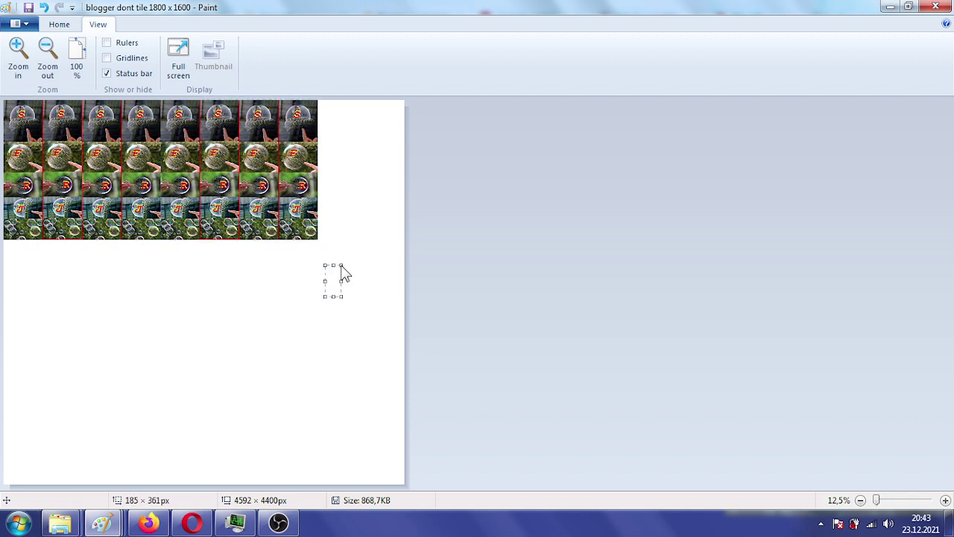
left_click(354, 245)
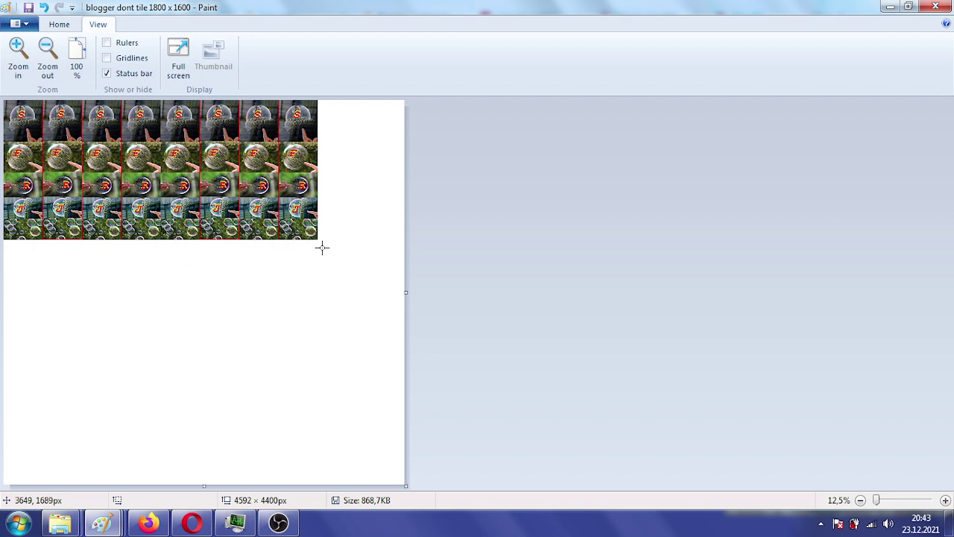
left_click_drag(322, 246, 2, 102)
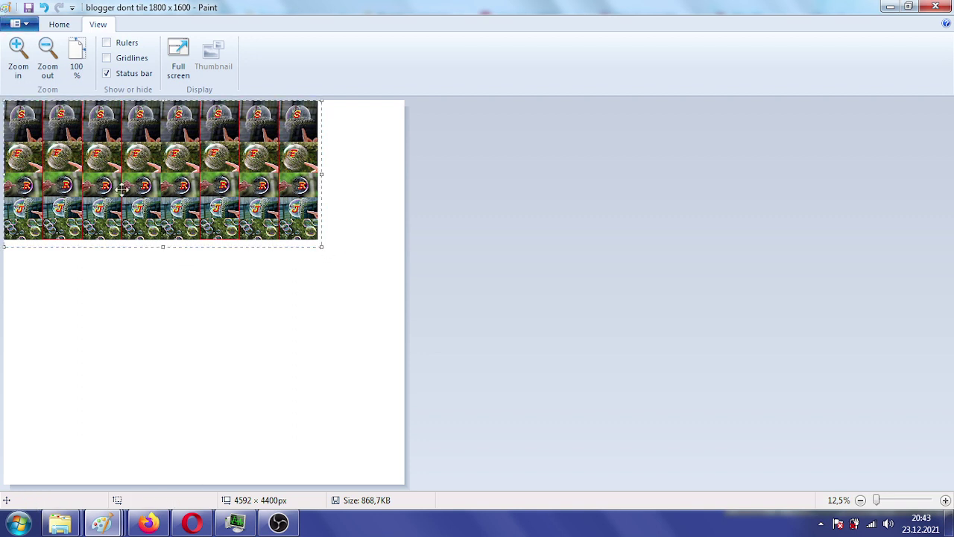
left_click_drag(122, 198, 121, 328)
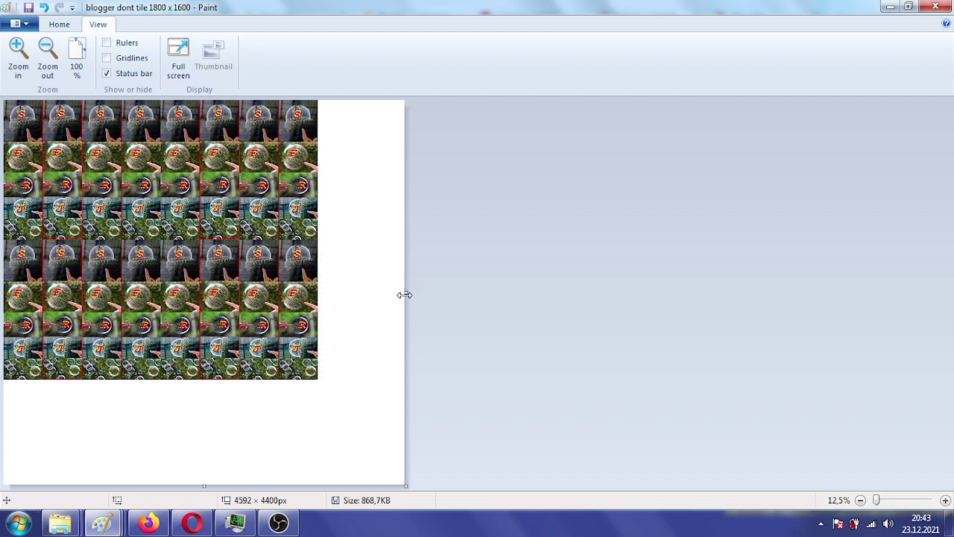
left_click_drag(406, 293, 319, 278)
left_click_drag(161, 486, 160, 380)
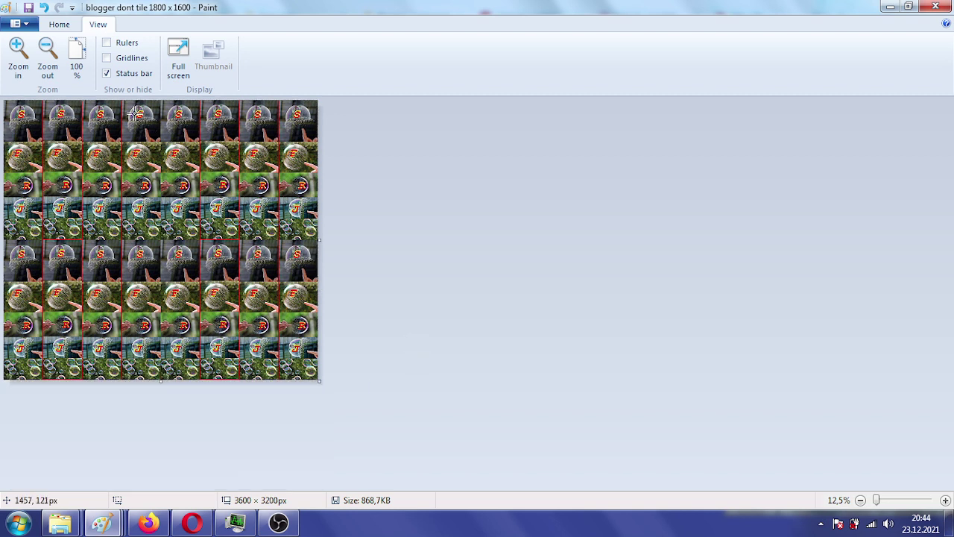
Check the picture size in pixels in the Resize settings, leaving it unchanged.
left_click(58, 24)
left_click(129, 59)
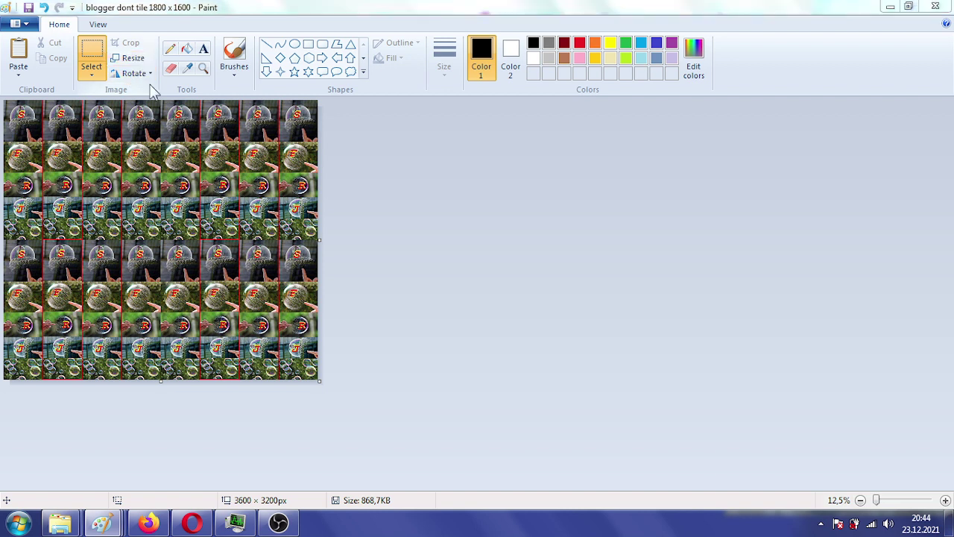
left_click(154, 109)
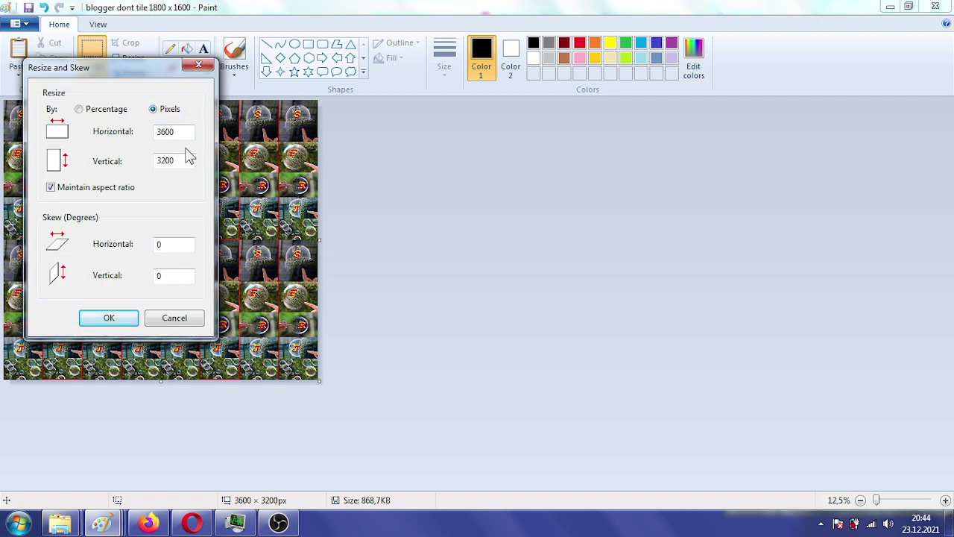
left_click(109, 317)
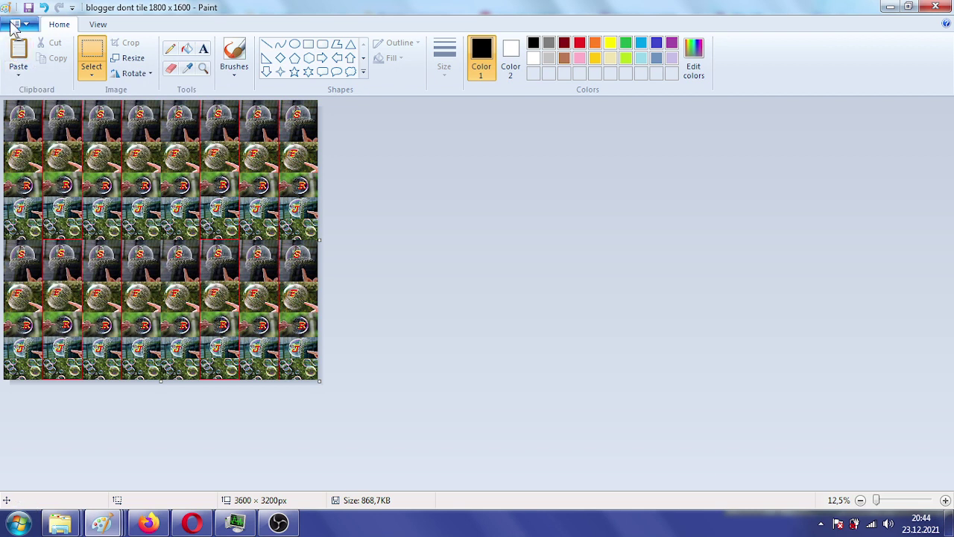
Save the picture as 'blogger dont tile 3600 x 3200'.
left_click(15, 24)
left_click(42, 138)
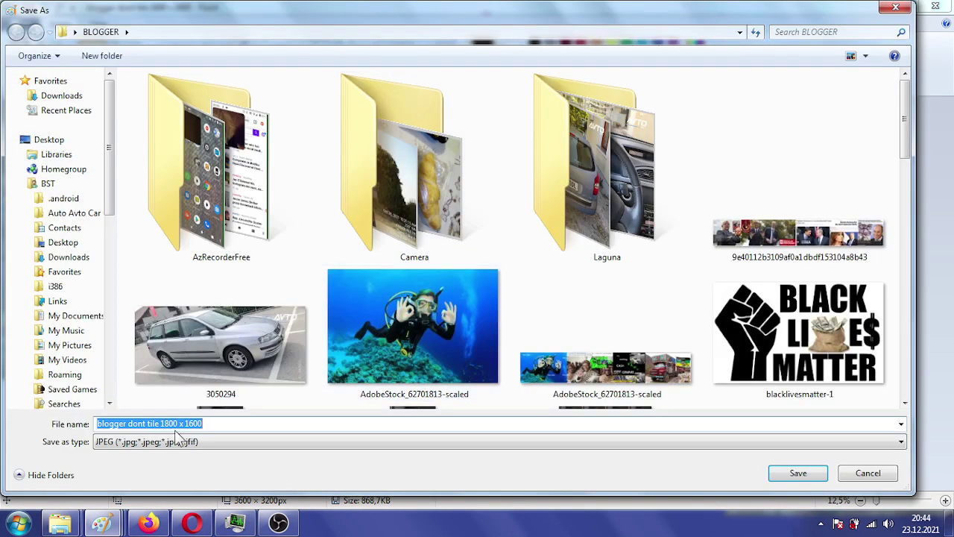
left_click(177, 423)
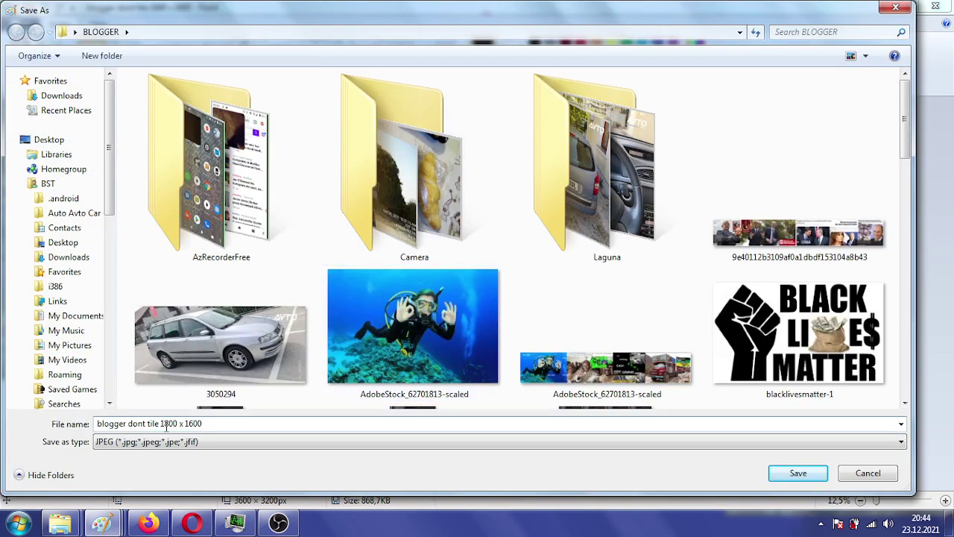
left_click_drag(160, 423, 216, 429)
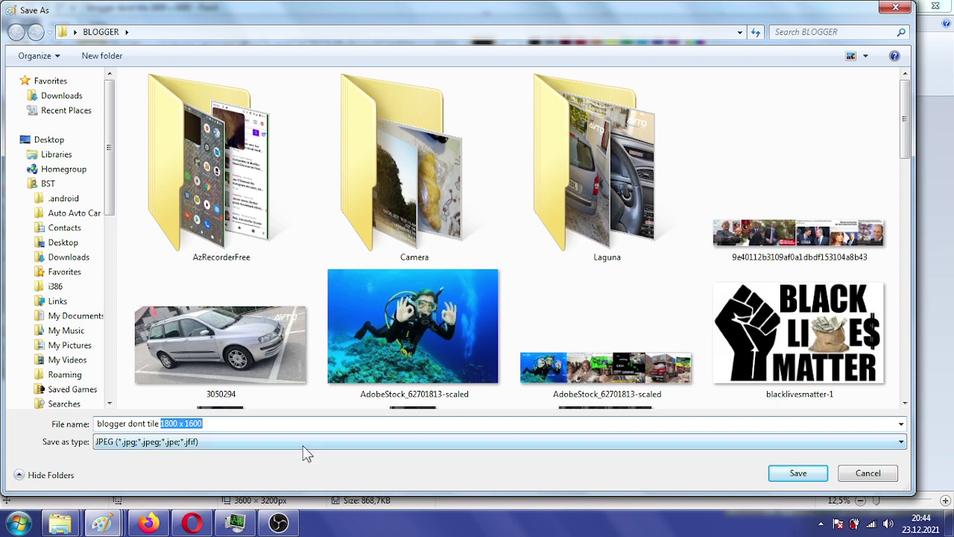
type("3600 ")
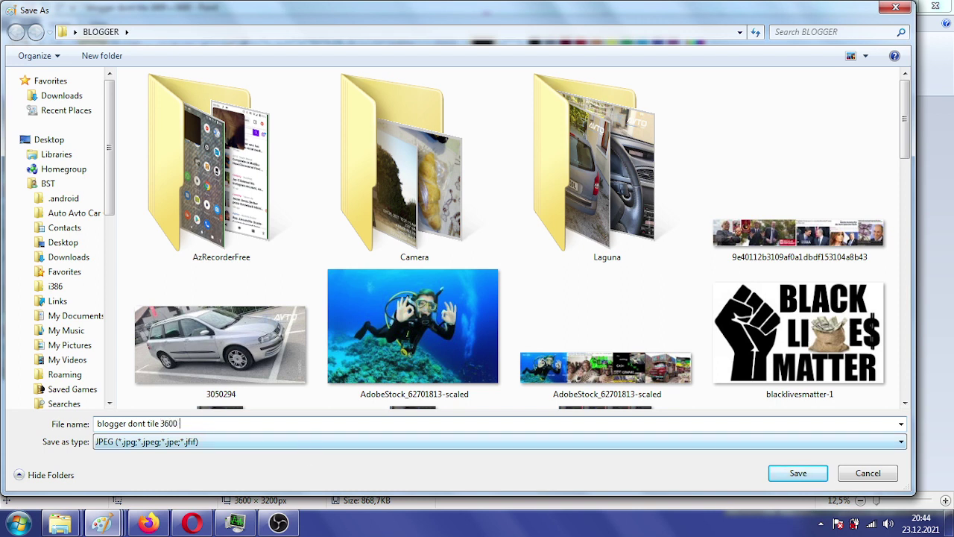
type("x 3200")
left_click(797, 473)
Upload a new background image, sorting files by type and picking 'blogger dont tile 3600 x 3200'.
left_click(149, 524)
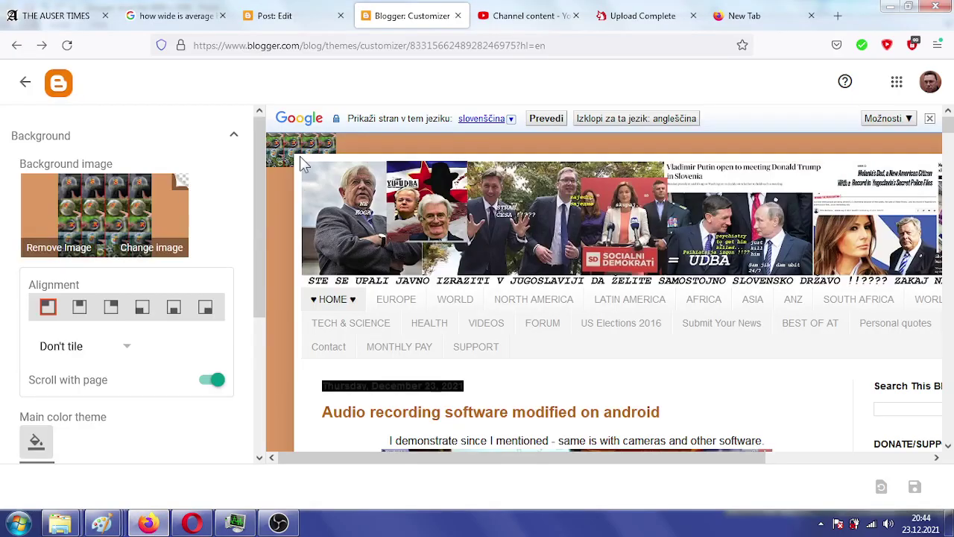
left_click(151, 248)
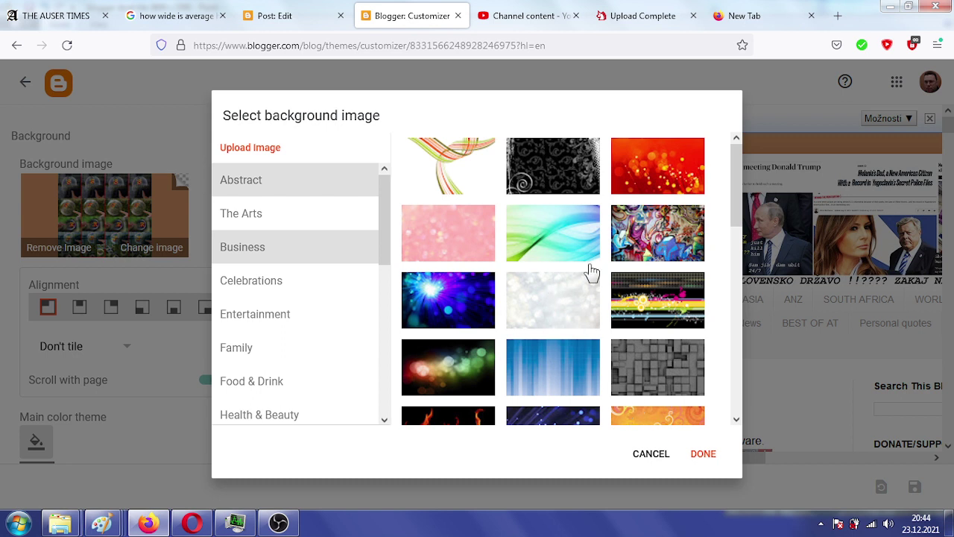
left_click(287, 152)
left_click(513, 195)
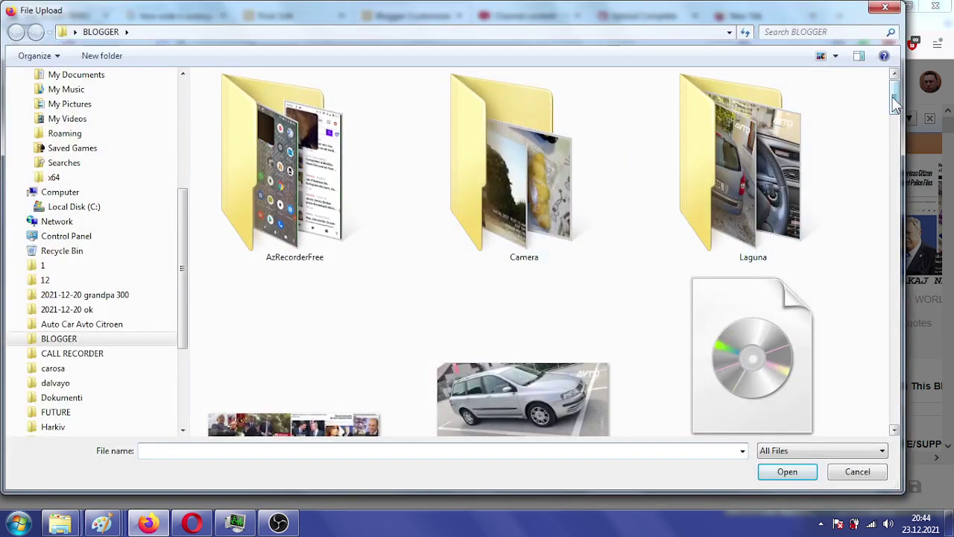
left_click_drag(894, 82, 896, 135)
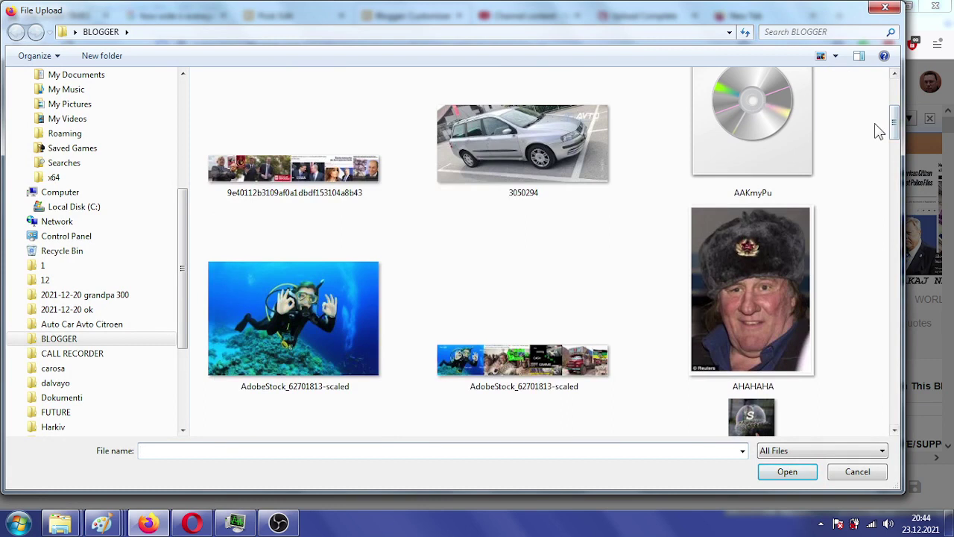
right_click(879, 131)
mouse_move(853, 147)
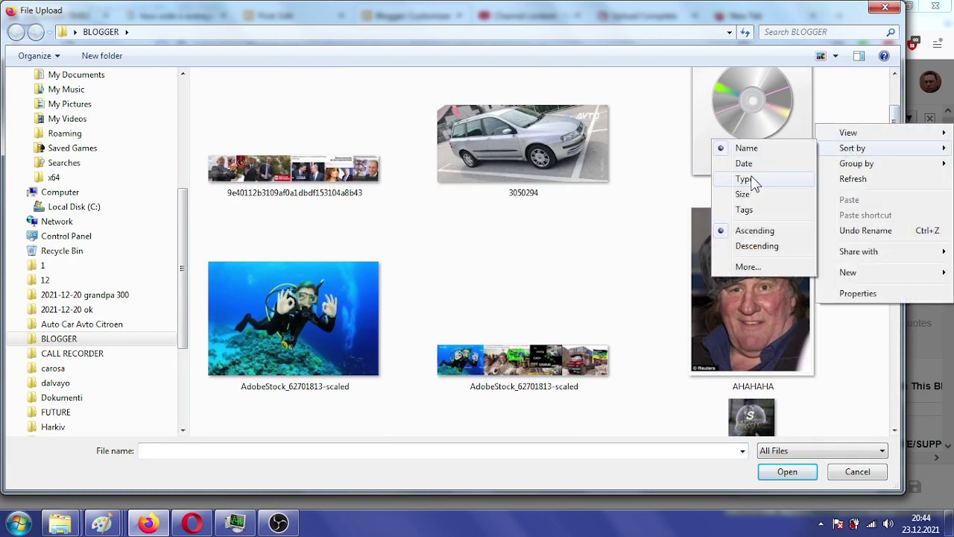
left_click(746, 179)
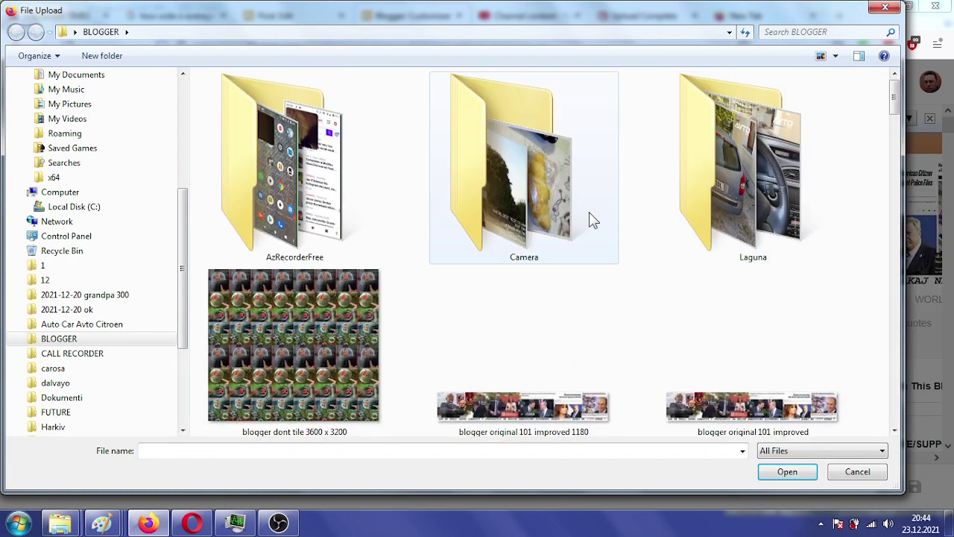
double_click(307, 332)
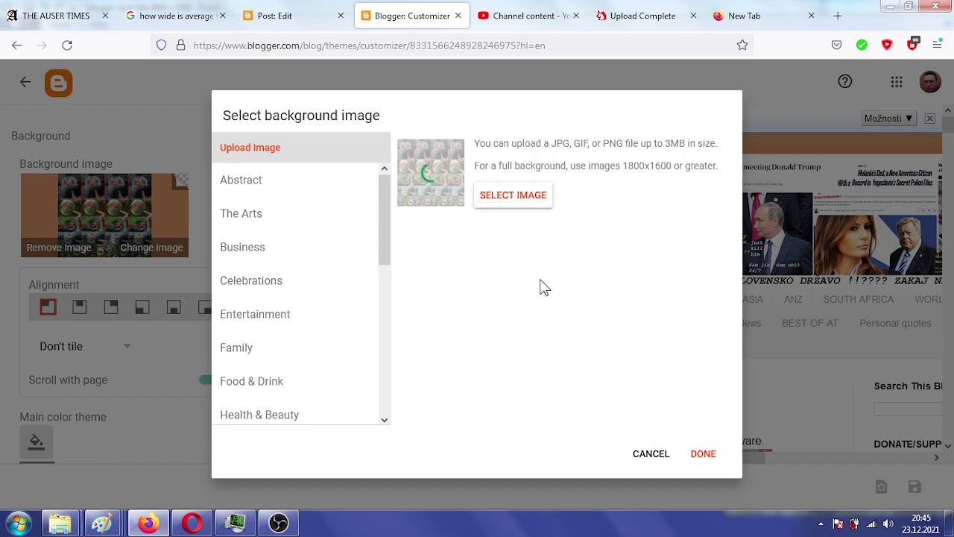
Pick 'blogger dont tile 3600 x 3200' again in the File Upload dialog.
left_click(514, 196)
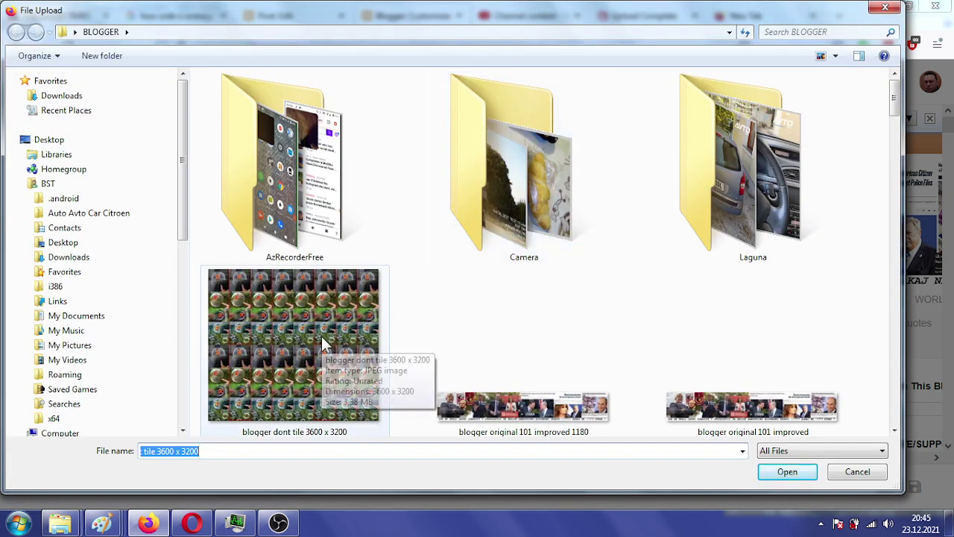
double_click(322, 336)
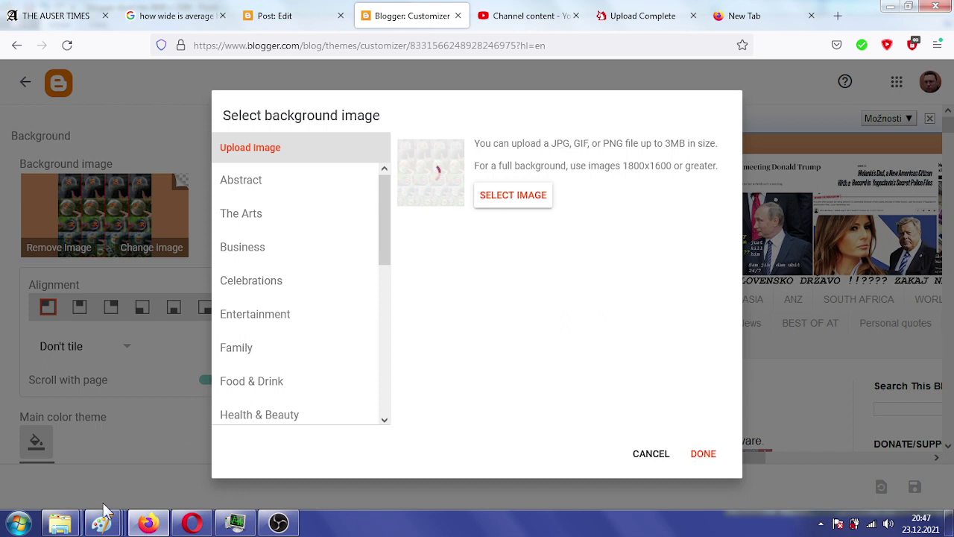
mouse_move(101, 523)
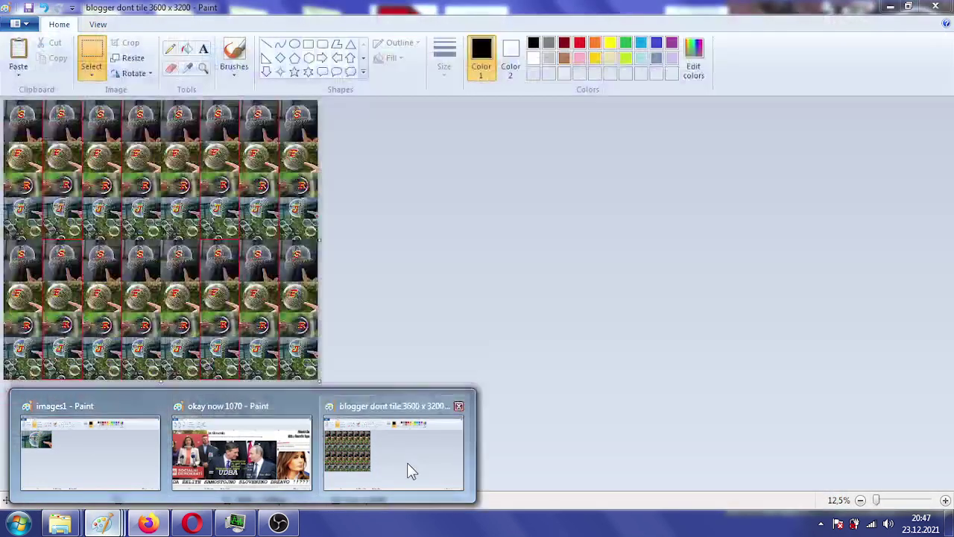
Resize the collage in Paint to 1500 × 1333 pixels.
left_click(393, 451)
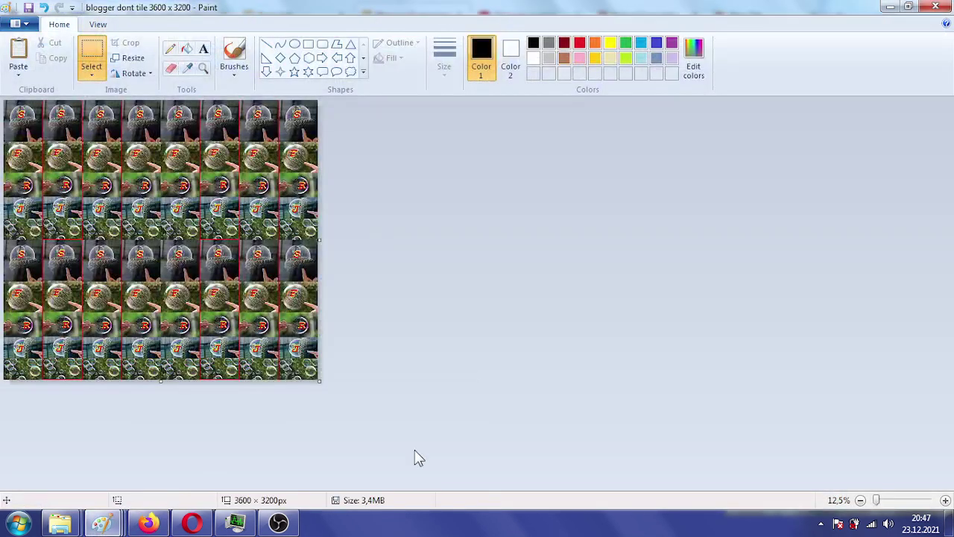
left_click(133, 57)
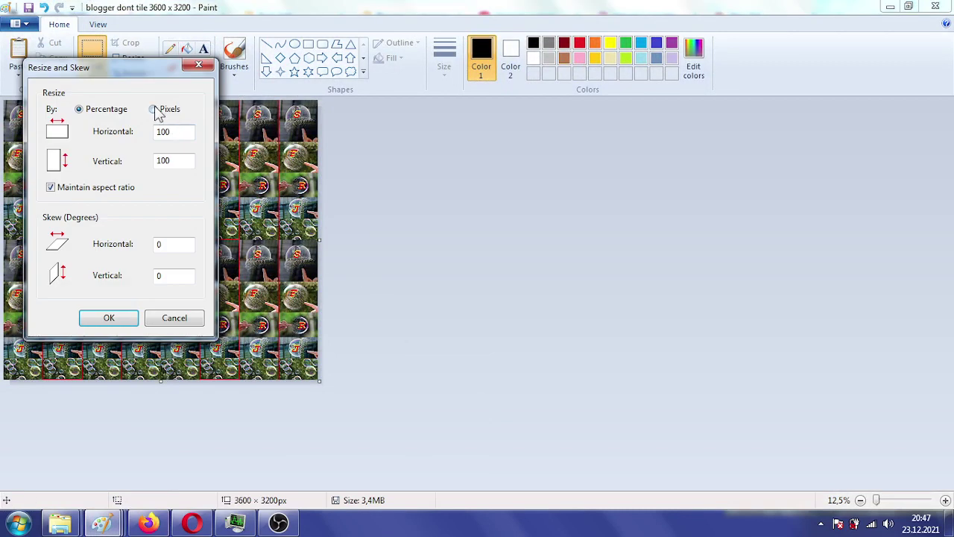
left_click(153, 108)
double_click(184, 133)
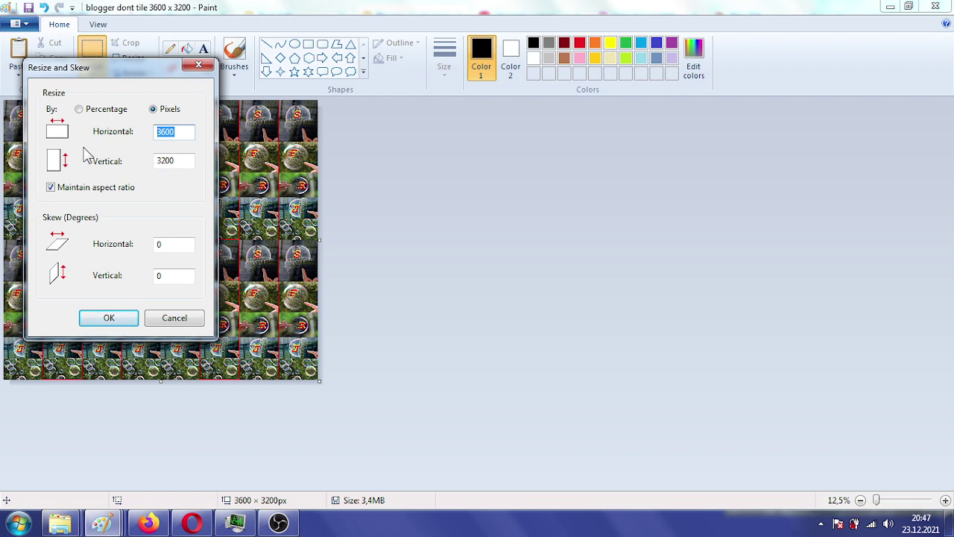
type("1500")
left_click(109, 317)
Save the resized image as 'blogger dont tile 2500 x 1222'.
left_click(17, 26)
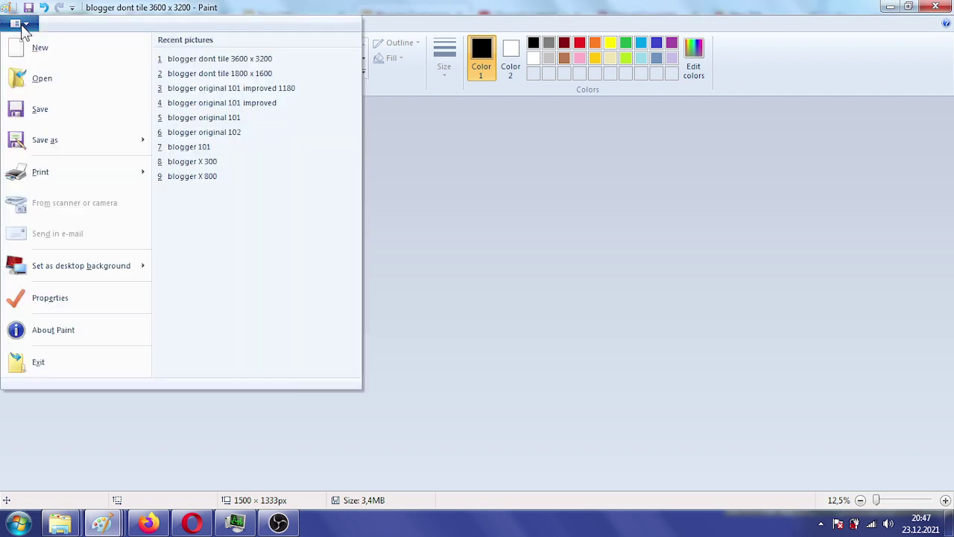
left_click(42, 134)
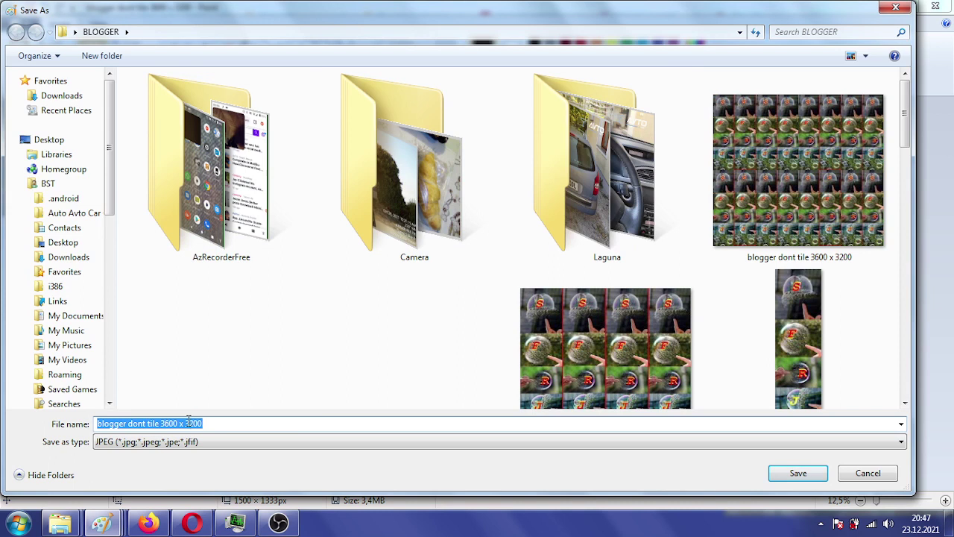
left_click(181, 423)
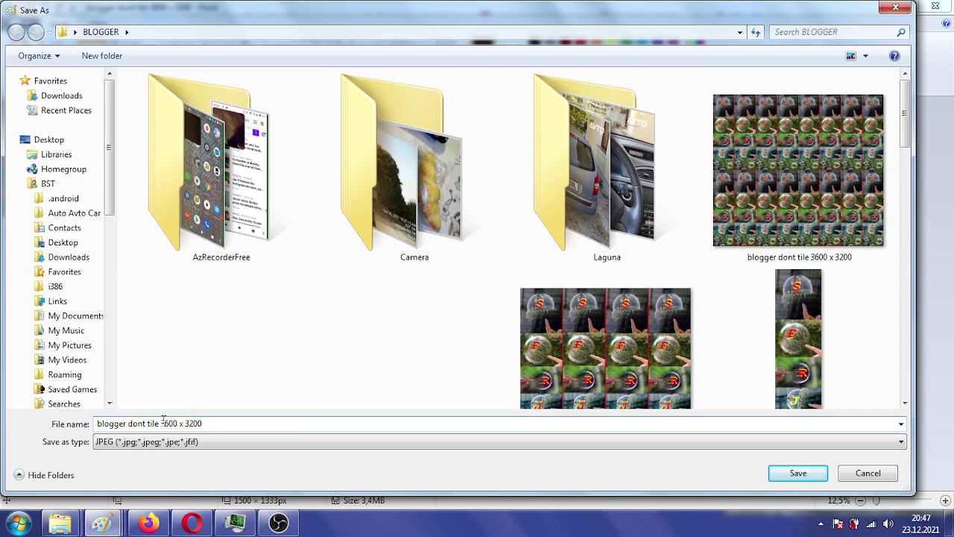
left_click_drag(160, 423, 266, 425)
type("25")
type("00 x 1")
type("222")
left_click(798, 473)
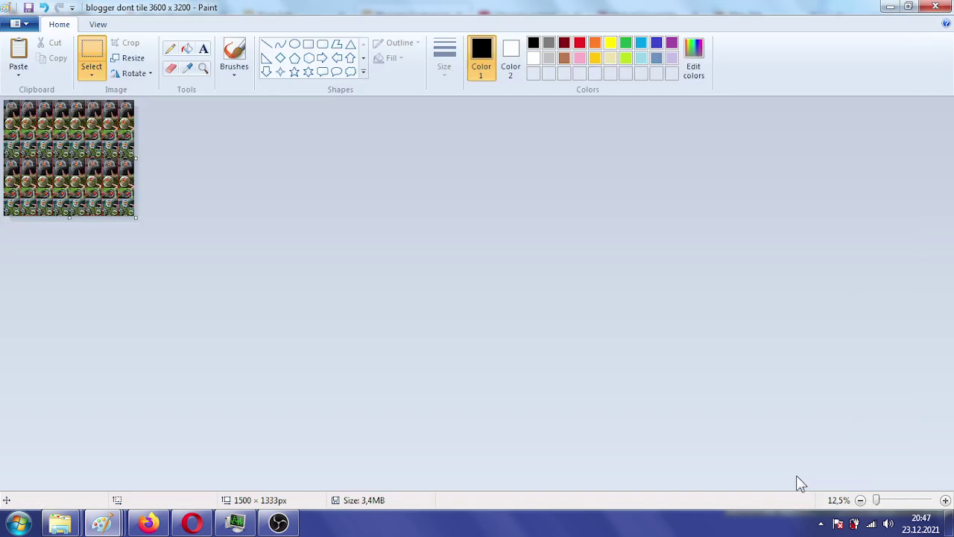
Recheck the image's pixel size without changing it, then return to Blogger.
left_click(130, 58)
left_click(153, 109)
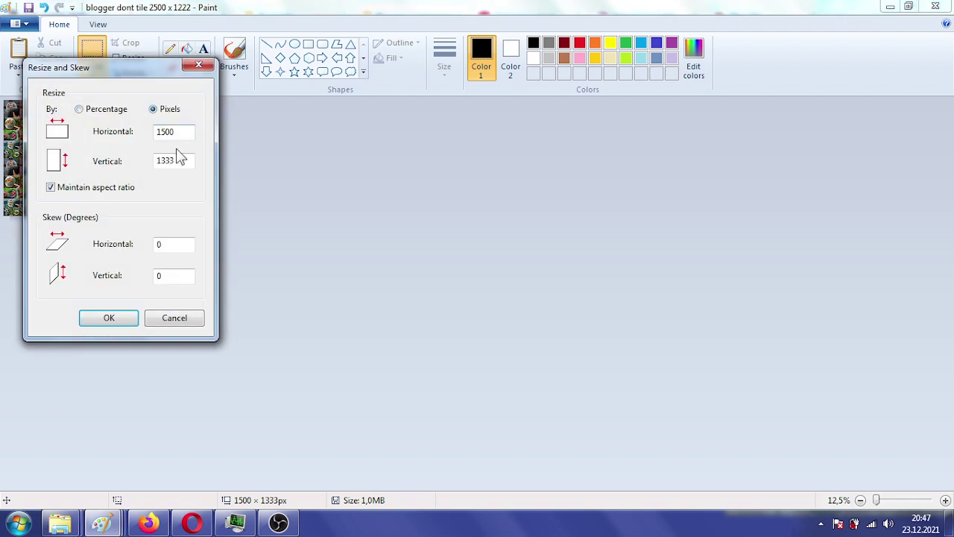
left_click(199, 65)
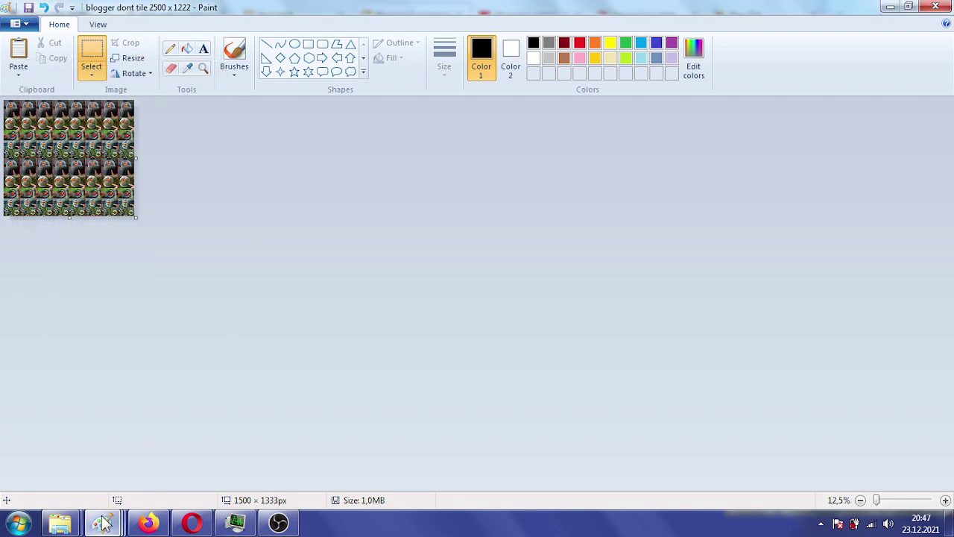
mouse_move(192, 523)
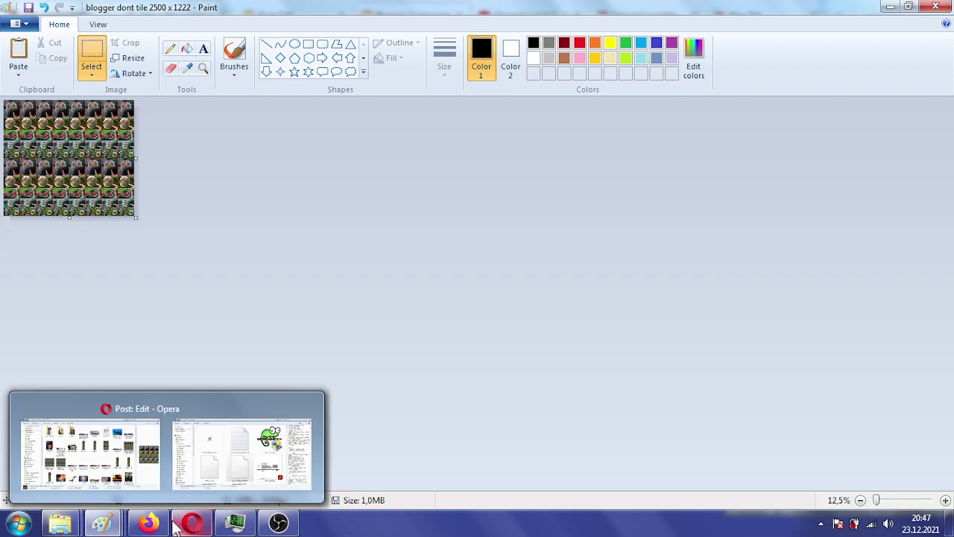
left_click(147, 523)
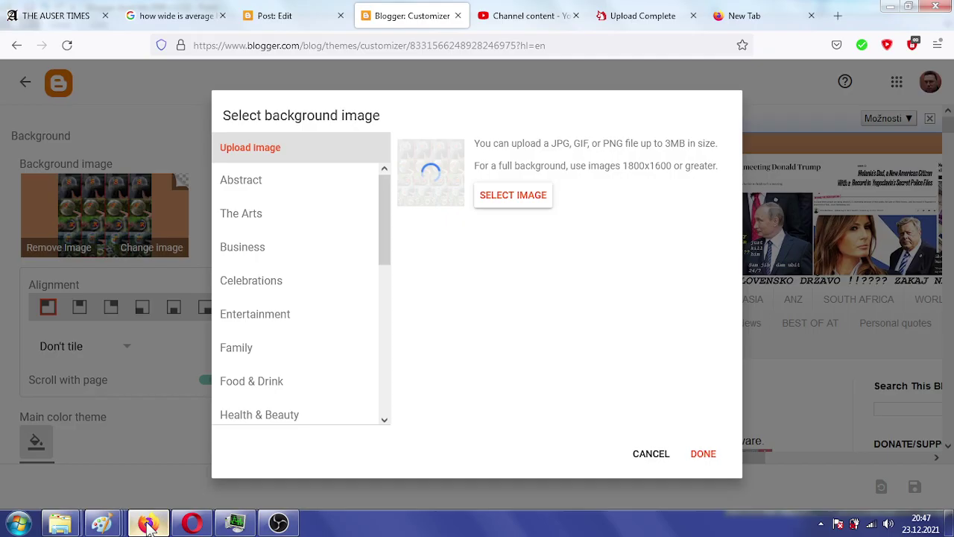
Rename the resized collage file to 'blogger dont tile 2500 x 1333'.
left_click(513, 196)
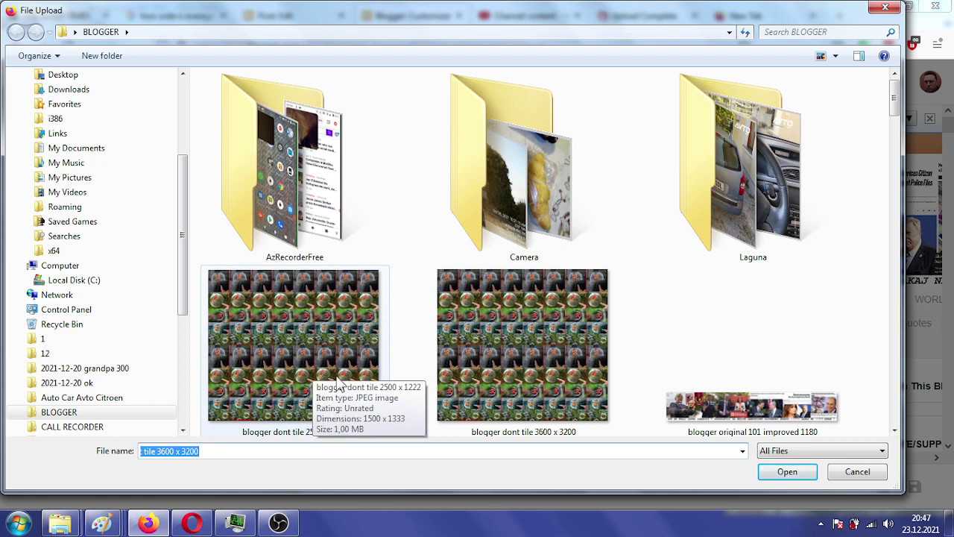
right_click(332, 340)
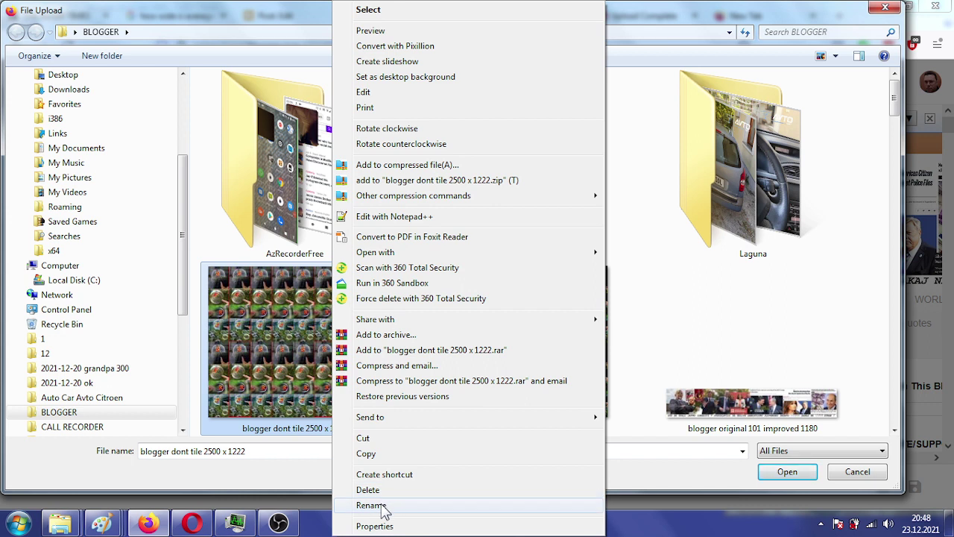
left_click(372, 505)
left_click(339, 430)
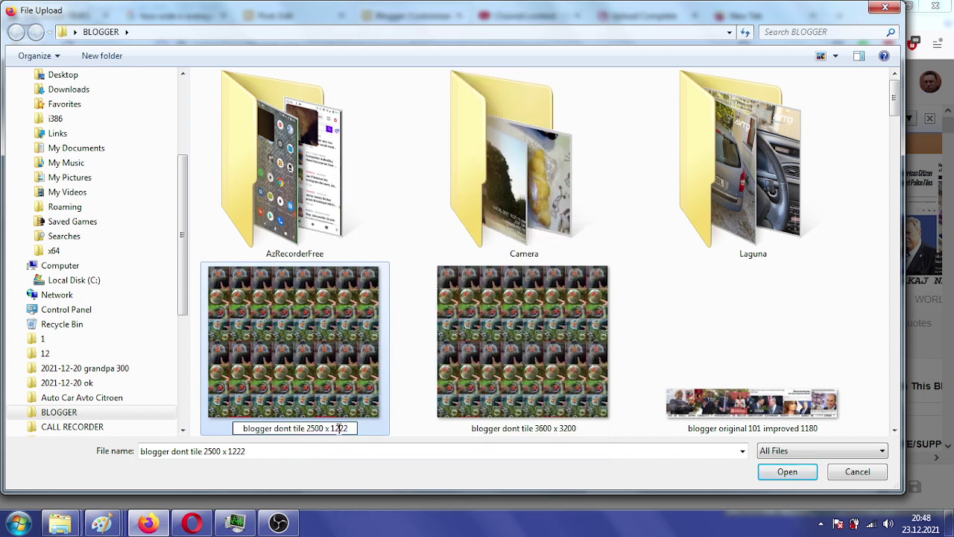
left_click_drag(335, 428, 349, 428)
type("333")
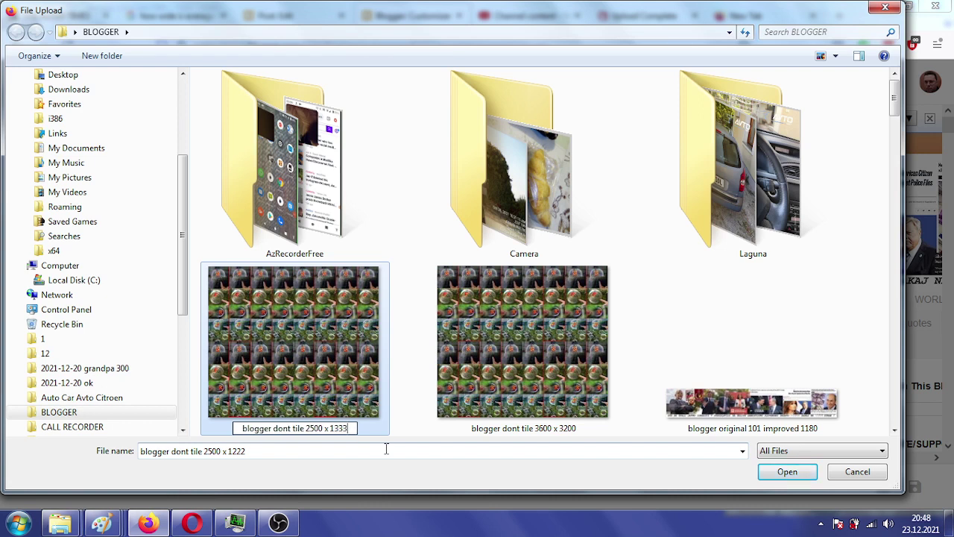
left_click(500, 369)
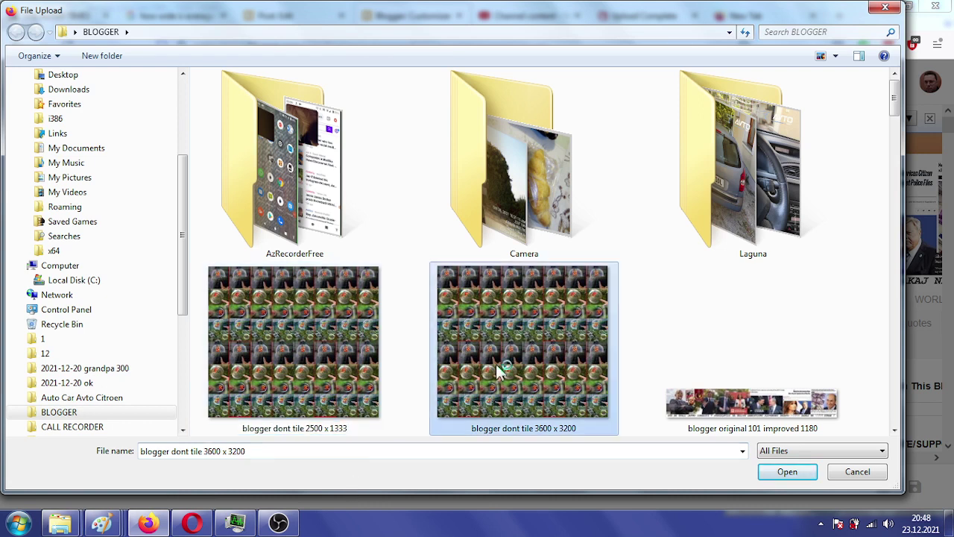
Upload the 2500 x 1333 collage, retrying after the 'file is too big' error.
double_click(329, 354)
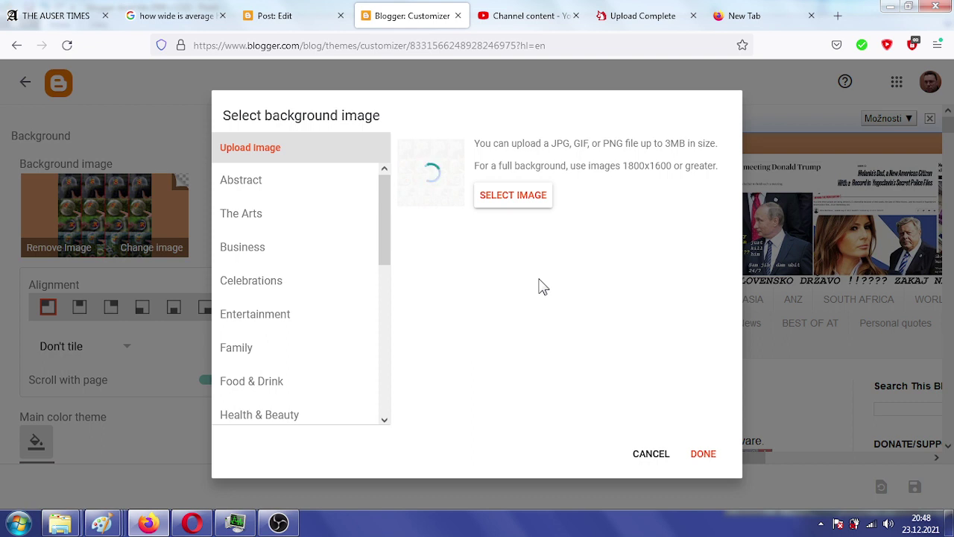
left_click(513, 195)
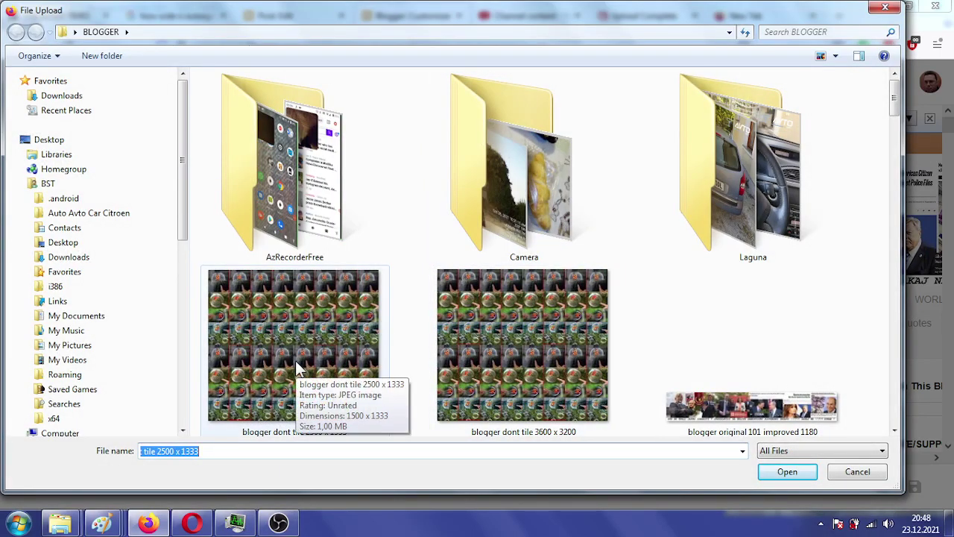
double_click(298, 365)
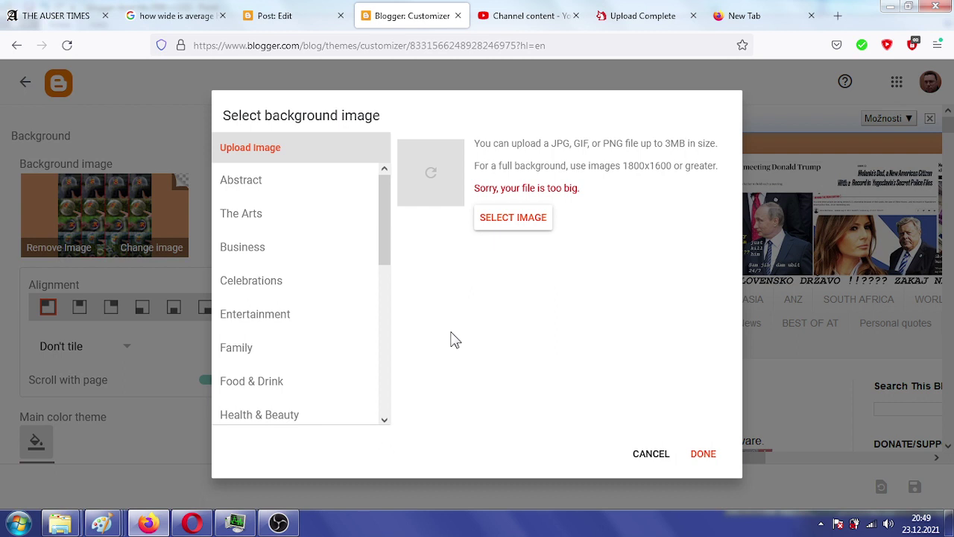
left_click(507, 218)
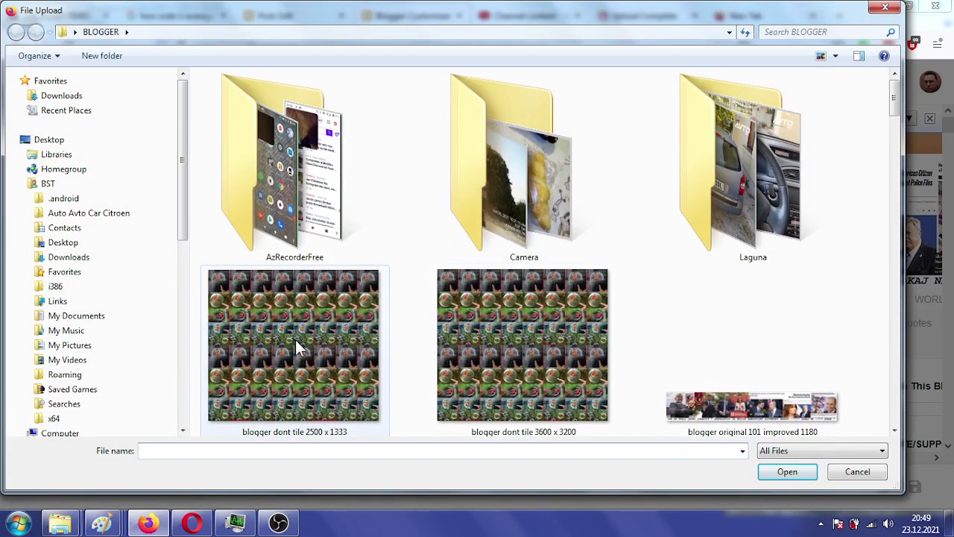
left_click(295, 340)
double_click(296, 339)
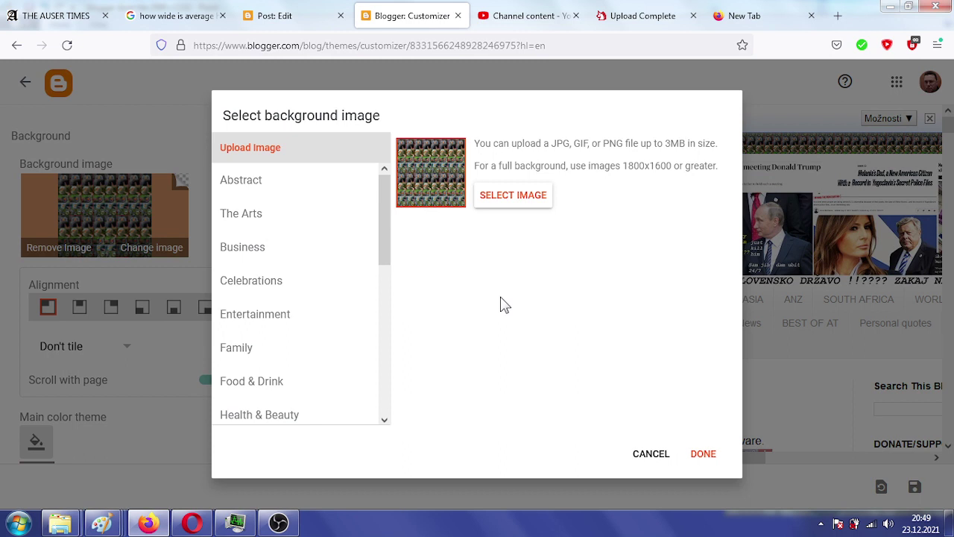
Accept and save the collage background, then reload THE AUSER TIMES blog to view it.
left_click(703, 453)
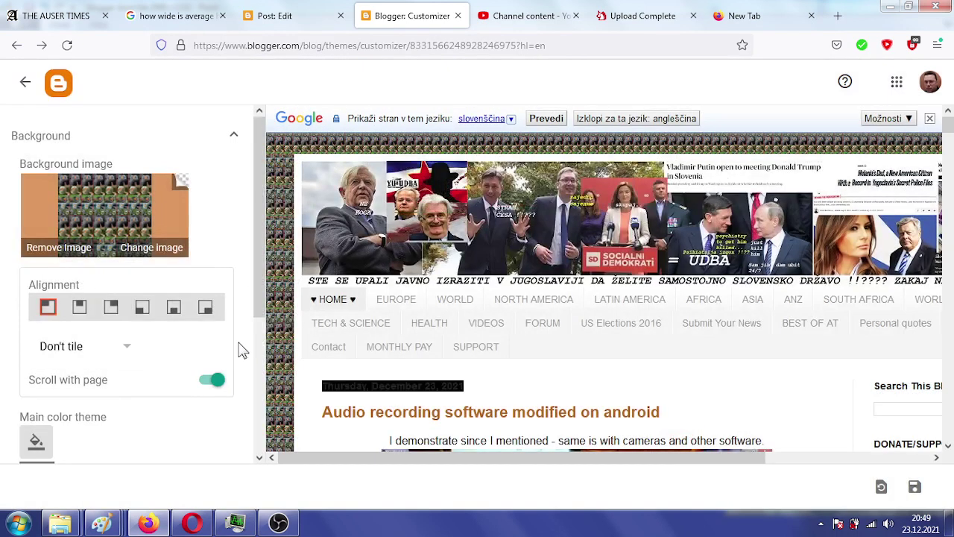
left_click(915, 487)
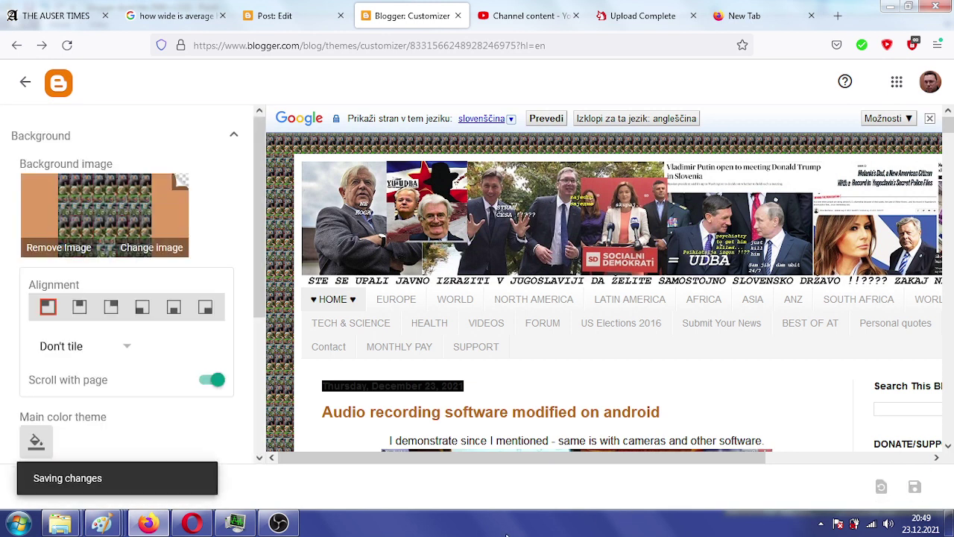
left_click(234, 523)
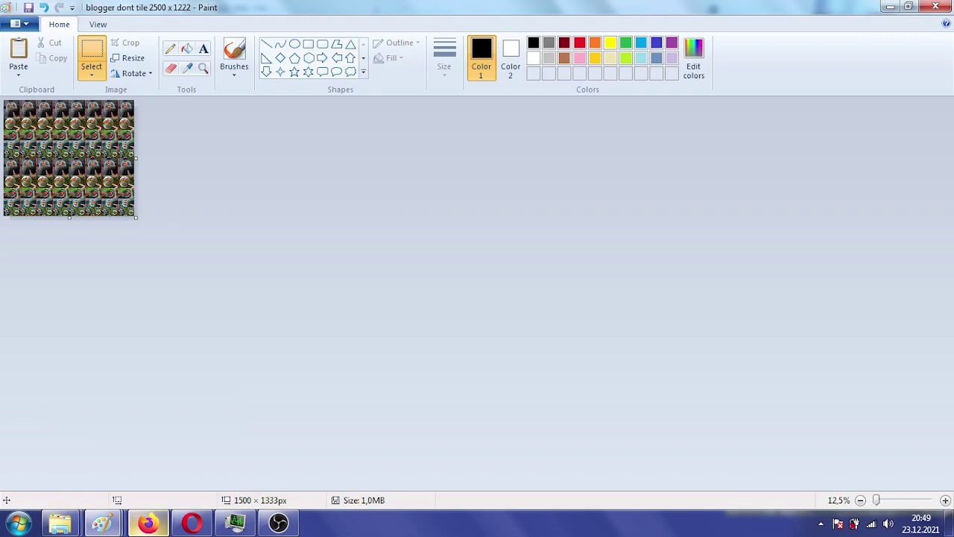
left_click(147, 523)
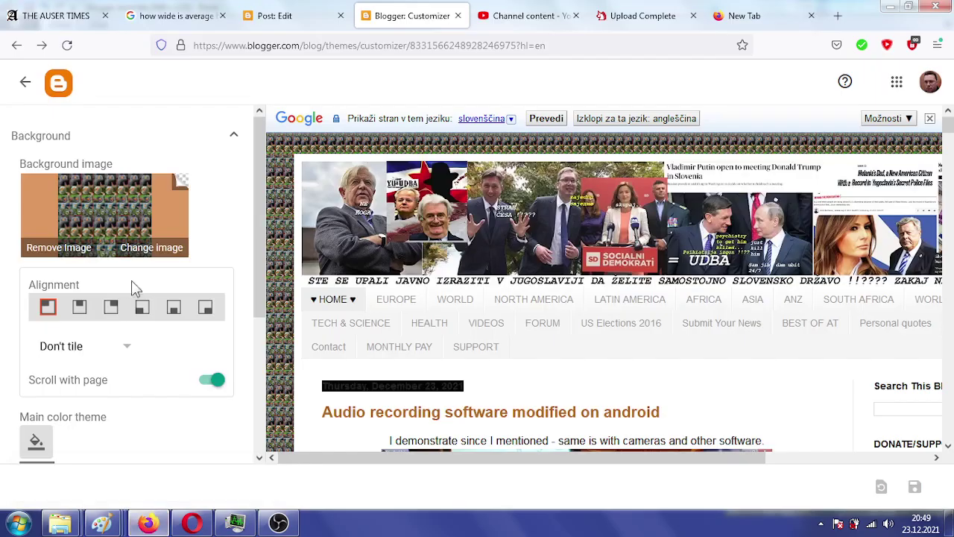
left_click(57, 15)
key("F5")
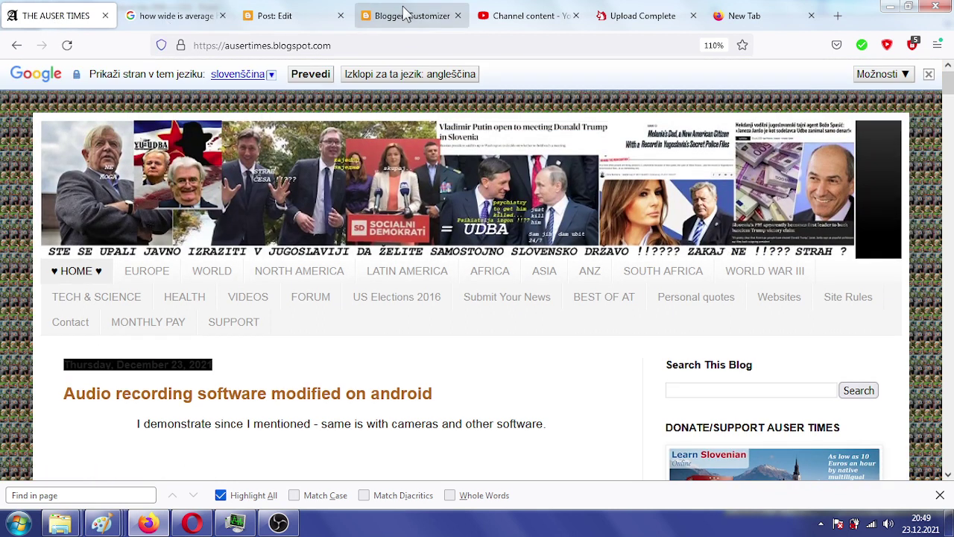
Set the background image to Tile and save the theme.
left_click(408, 15)
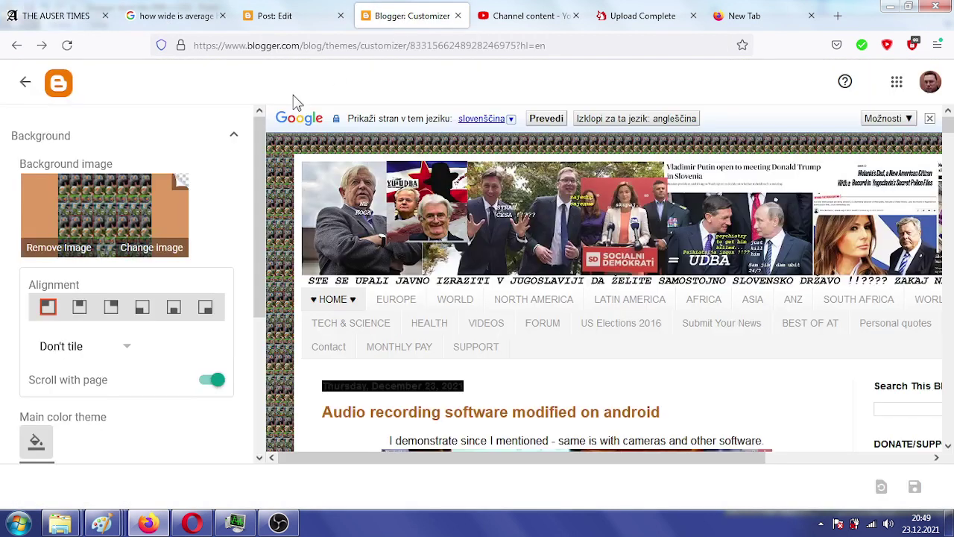
left_click(83, 348)
left_click(88, 353)
left_click(915, 487)
Switch the background back to Don't tile, save, and reload the live blog.
left_click(106, 350)
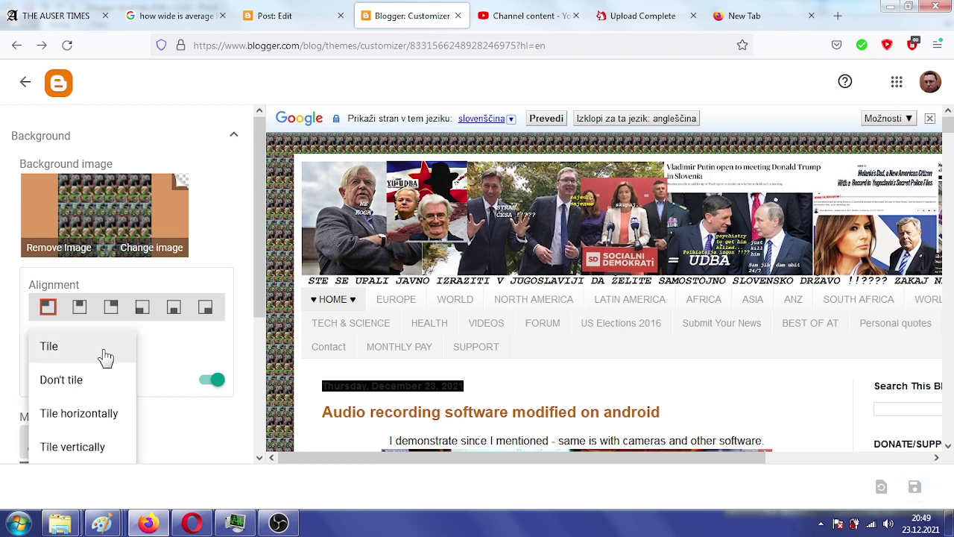
left_click(75, 384)
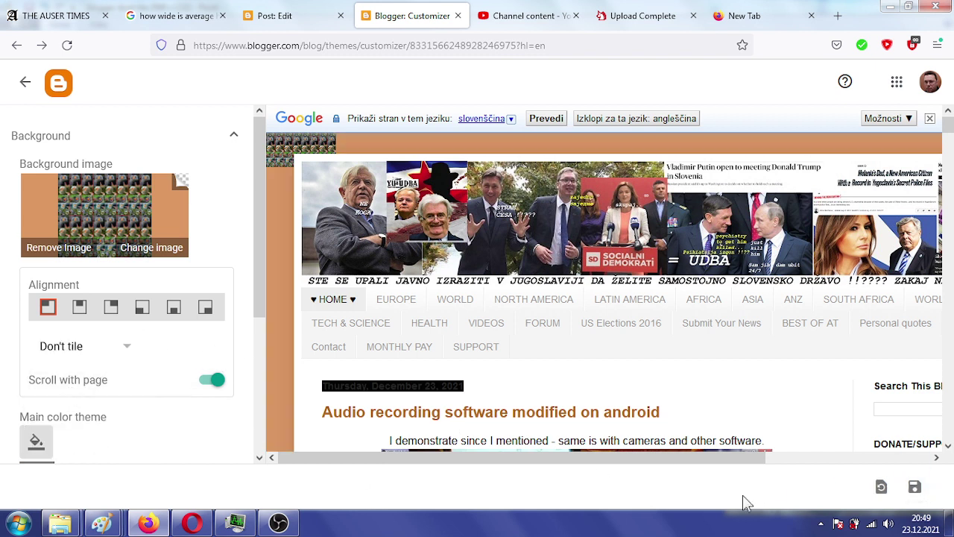
left_click(914, 487)
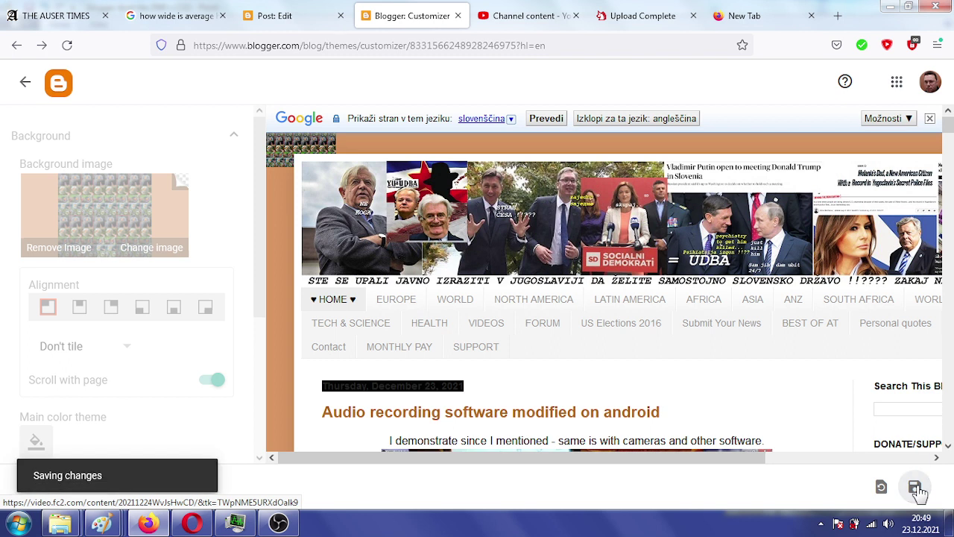
left_click(41, 16)
key("F5")
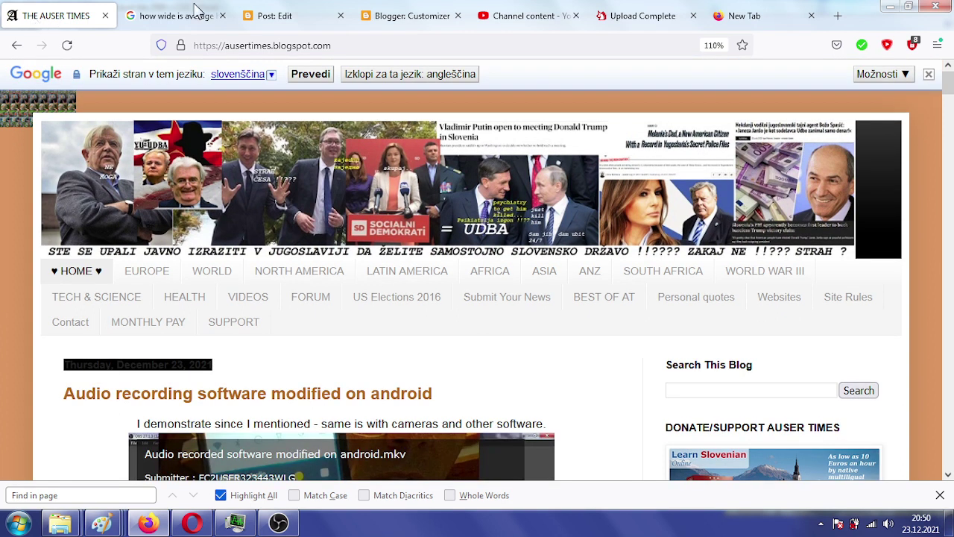
Close the Google Translate bar on the live blog and return to the Blogger Customizer.
left_click(929, 74)
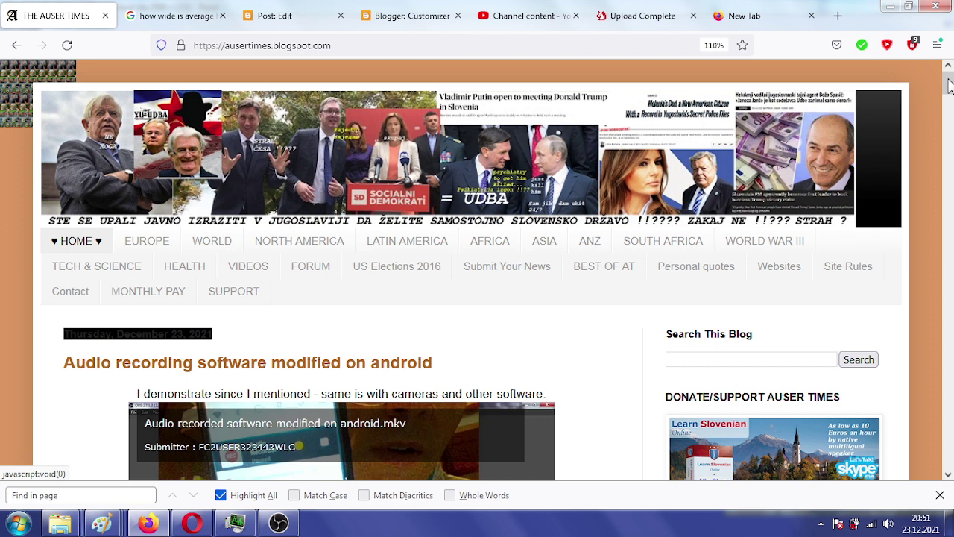
left_click_drag(948, 84, 938, 41)
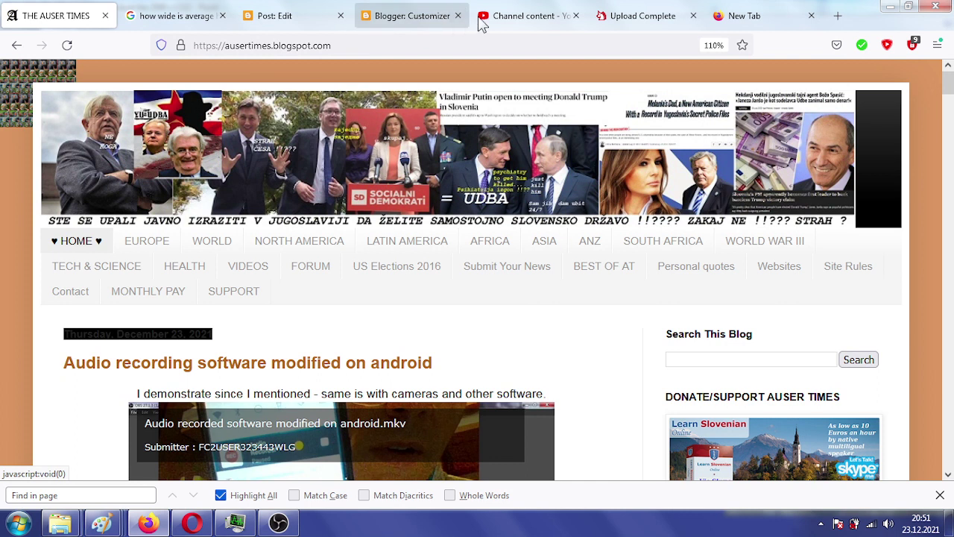
left_click(412, 16)
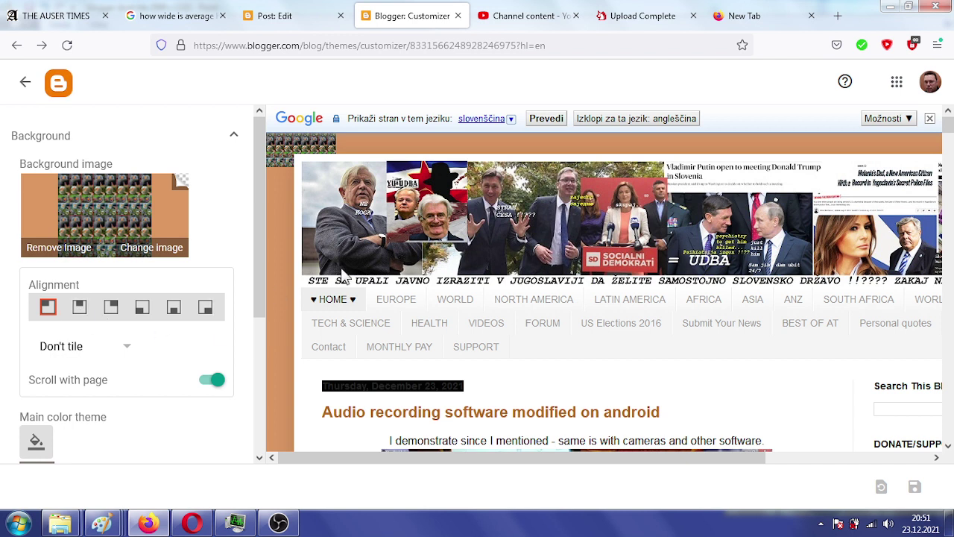
Align the collage to top centre, save, and reload the live blog.
left_click(79, 306)
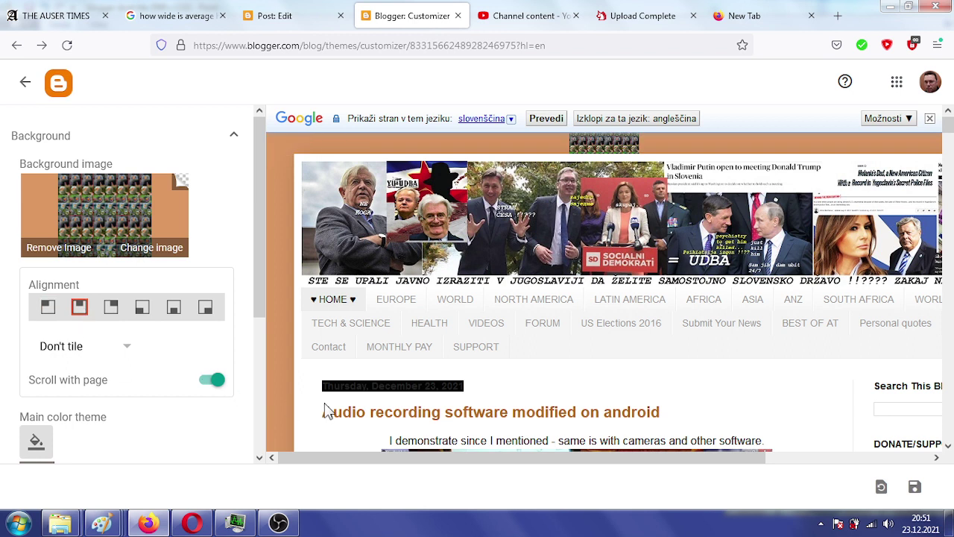
left_click(914, 487)
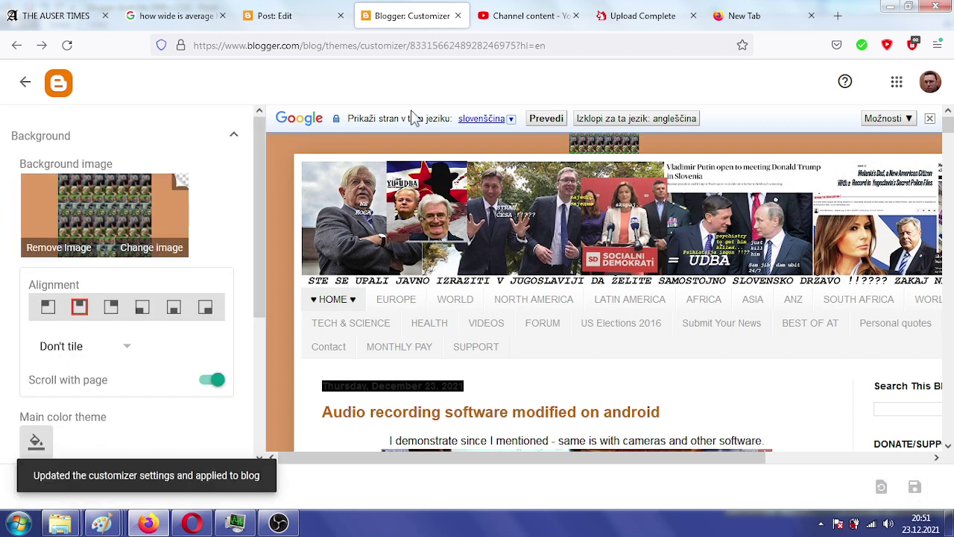
left_click(275, 16)
left_click(56, 16)
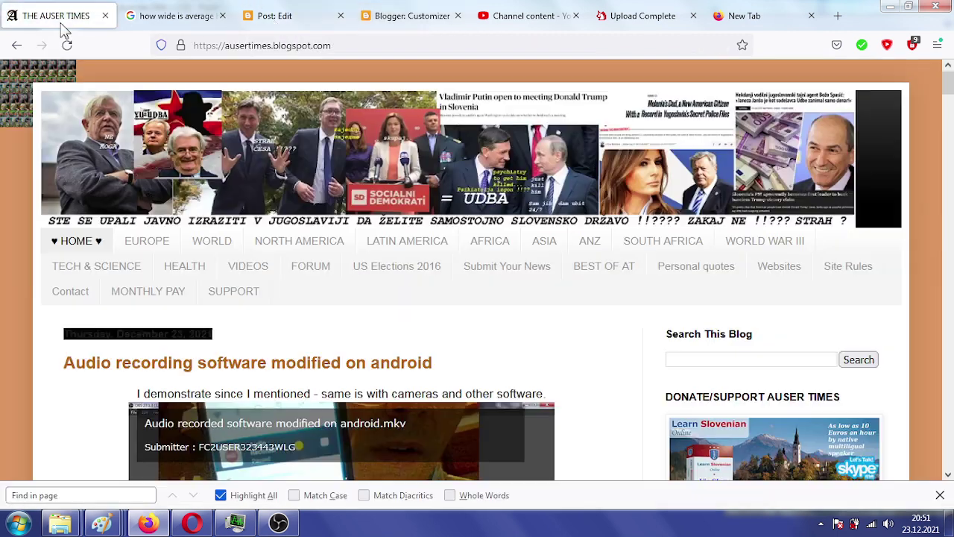
key("F5")
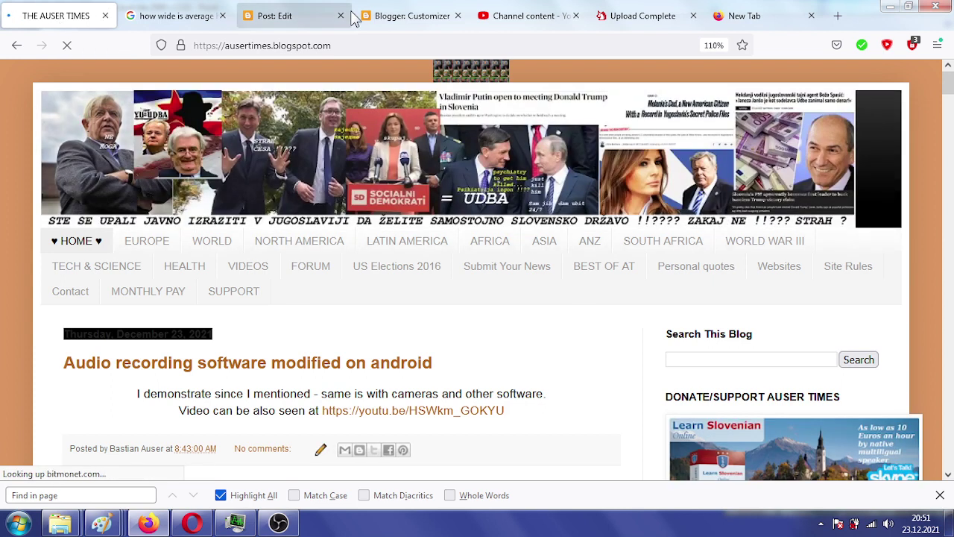
Turn off Scroll with page, save, and check the reloaded blog.
left_click(412, 16)
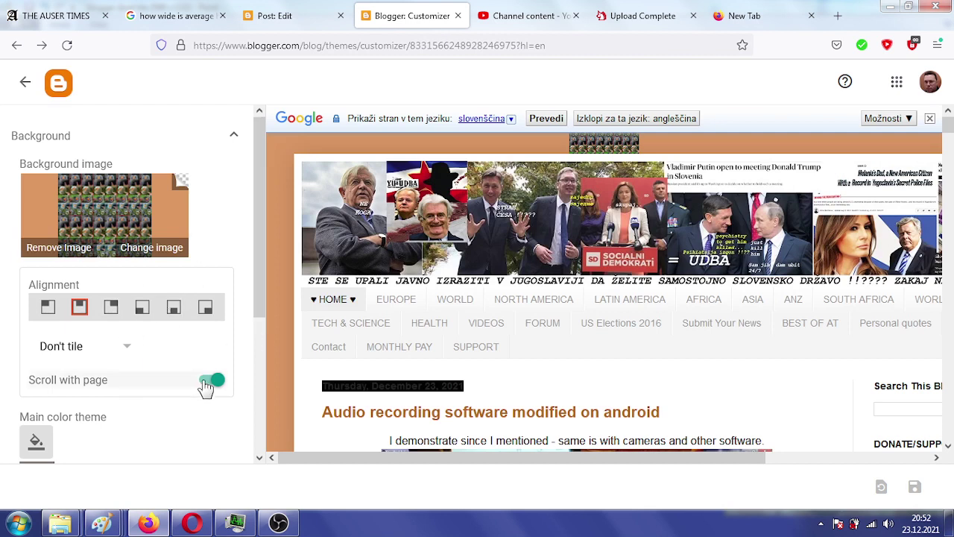
left_click(211, 381)
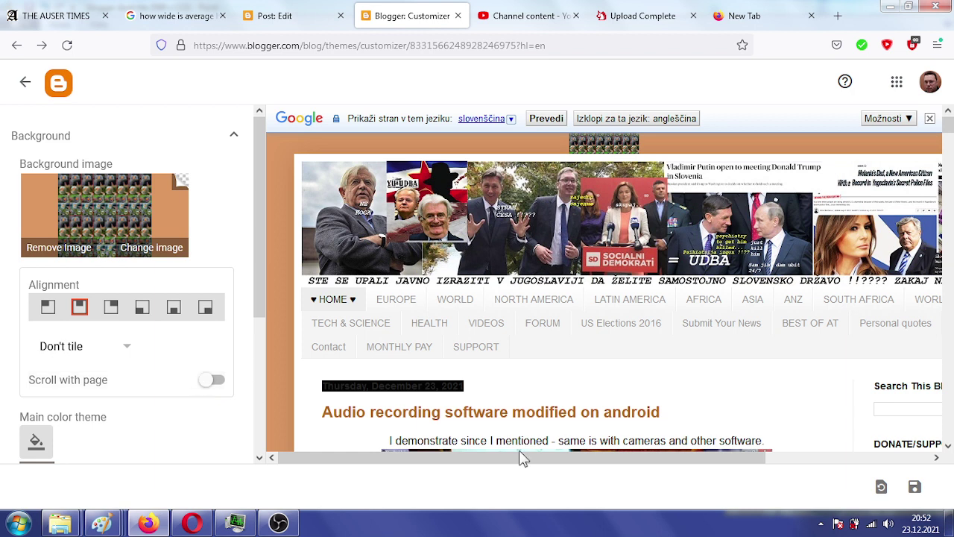
left_click(915, 486)
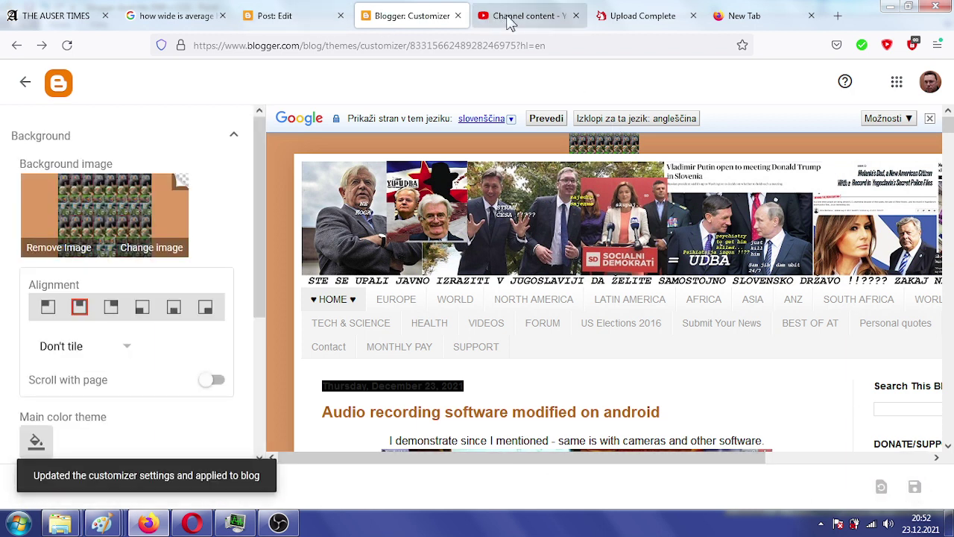
left_click(64, 16)
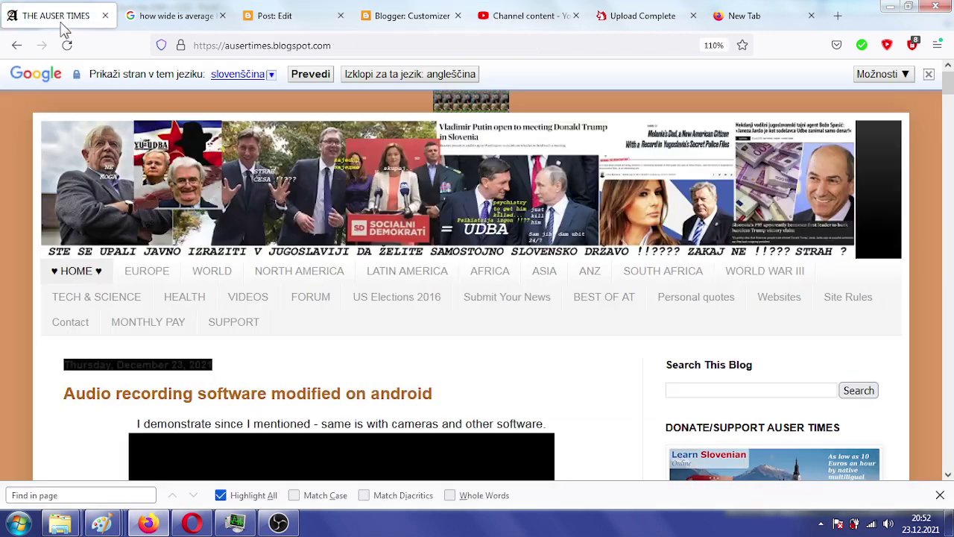
key("F5")
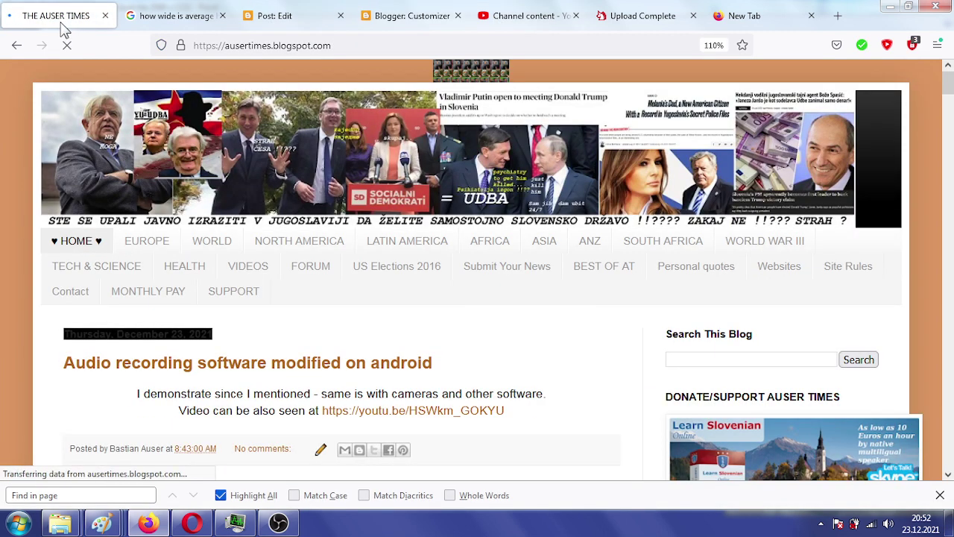
left_click(409, 16)
left_click_drag(262, 247, 254, 385)
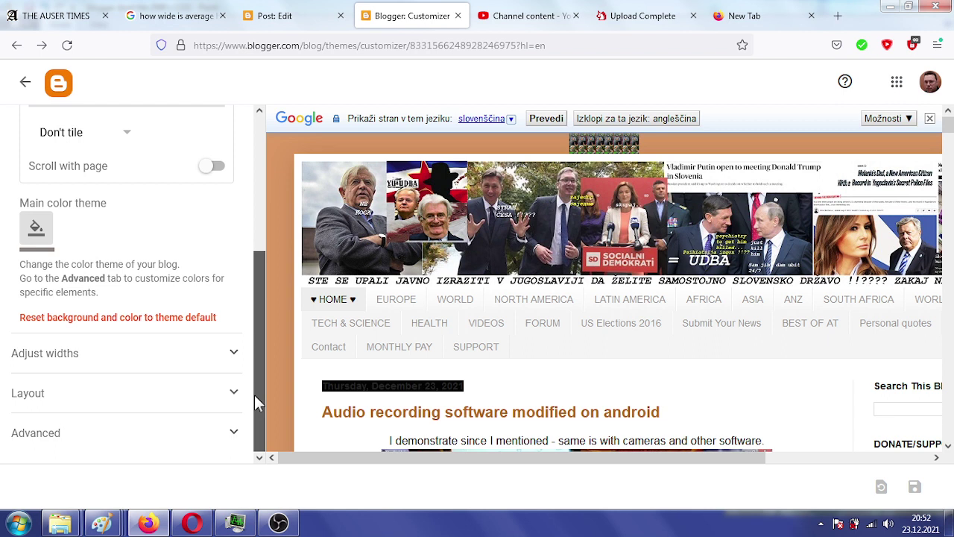
Reset the background to theme default, then reselect the uploaded collage and save.
left_click(129, 318)
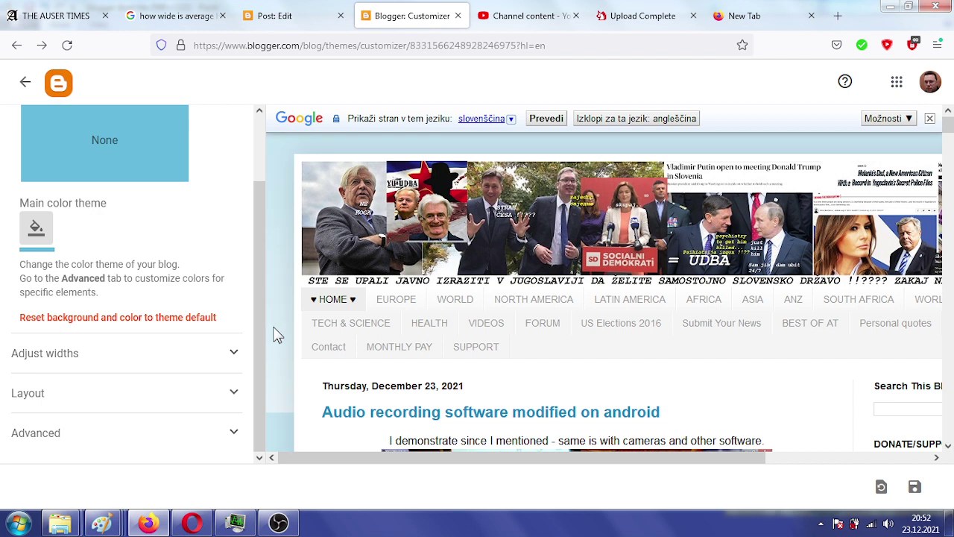
left_click_drag(262, 268, 257, 187)
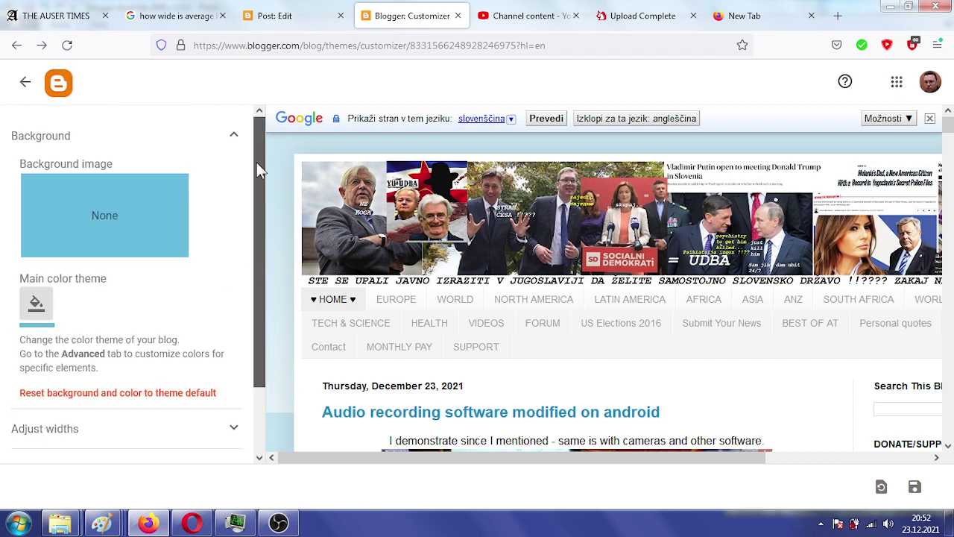
left_click(132, 223)
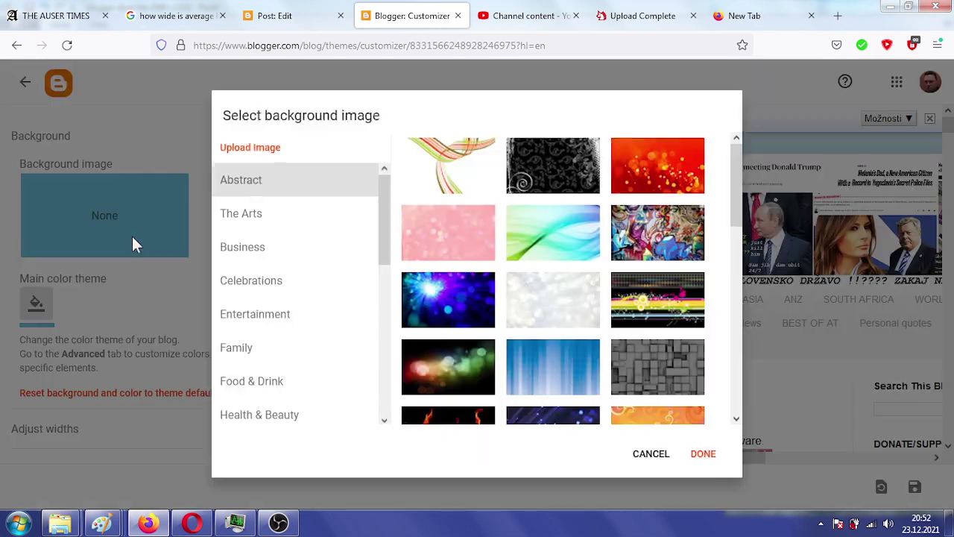
left_click(272, 147)
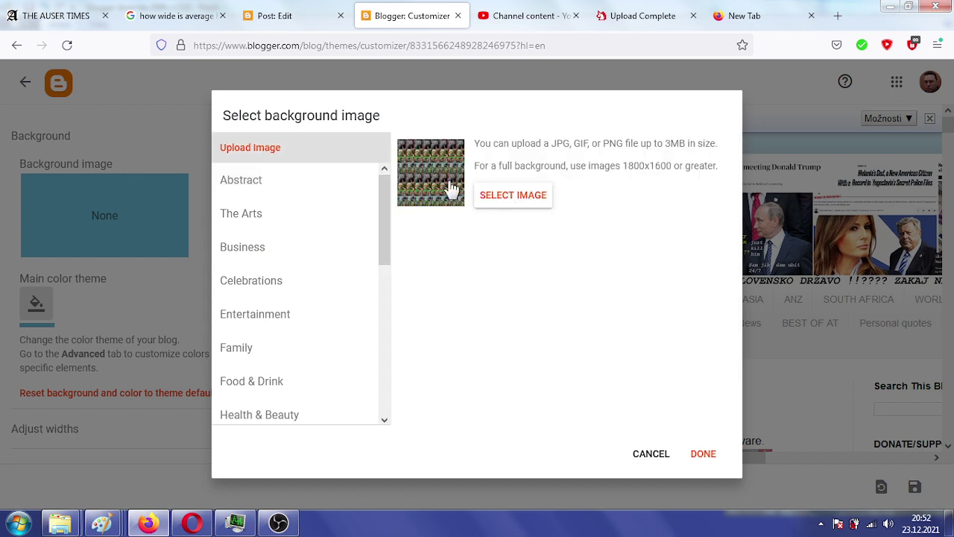
left_click(451, 185)
left_click(704, 454)
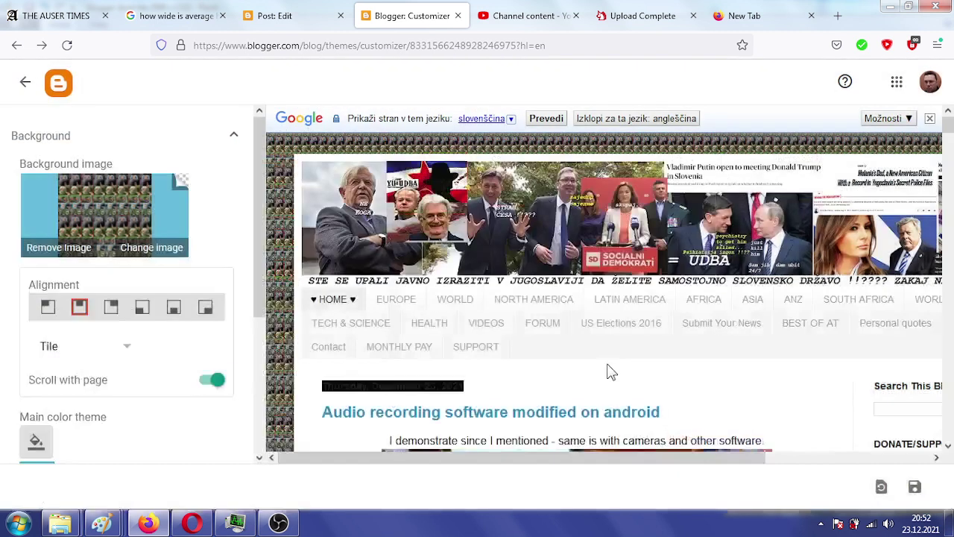
left_click(915, 486)
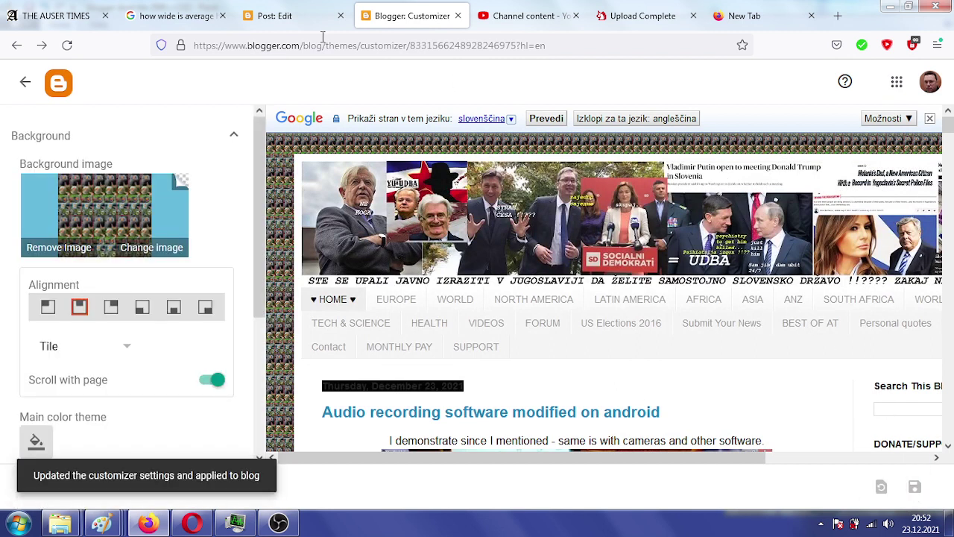
On THE AUSER TIMES, close the translate bar and select, then deselect, the post date.
left_click(39, 21)
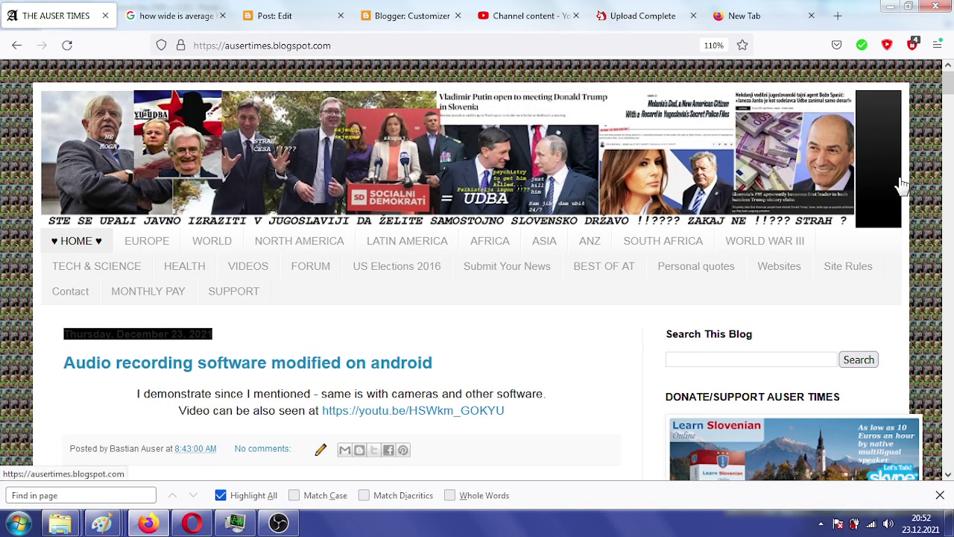
mouse_move(945, 88)
left_mouse_down()
mouse_move(947, 142)
mouse_move(945, 82)
left_mouse_up()
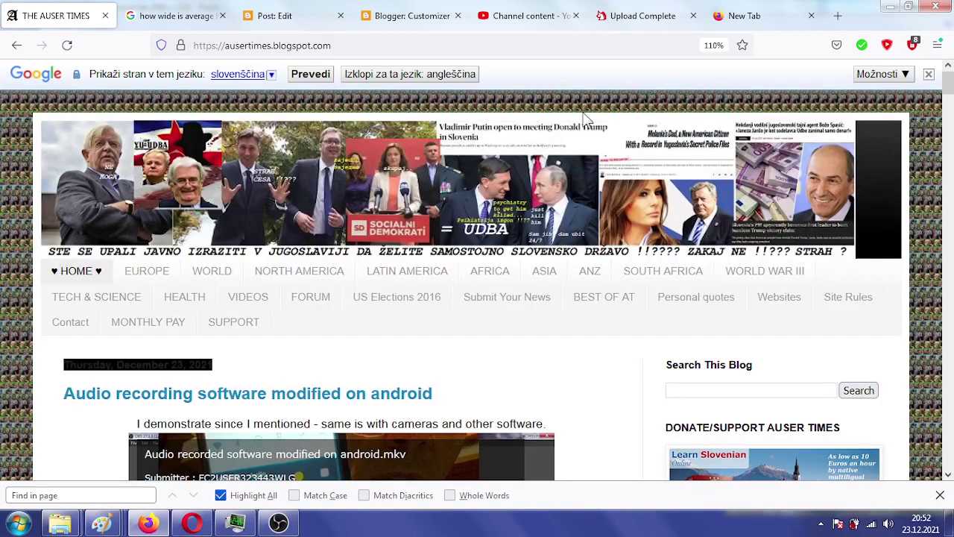
left_click(929, 74)
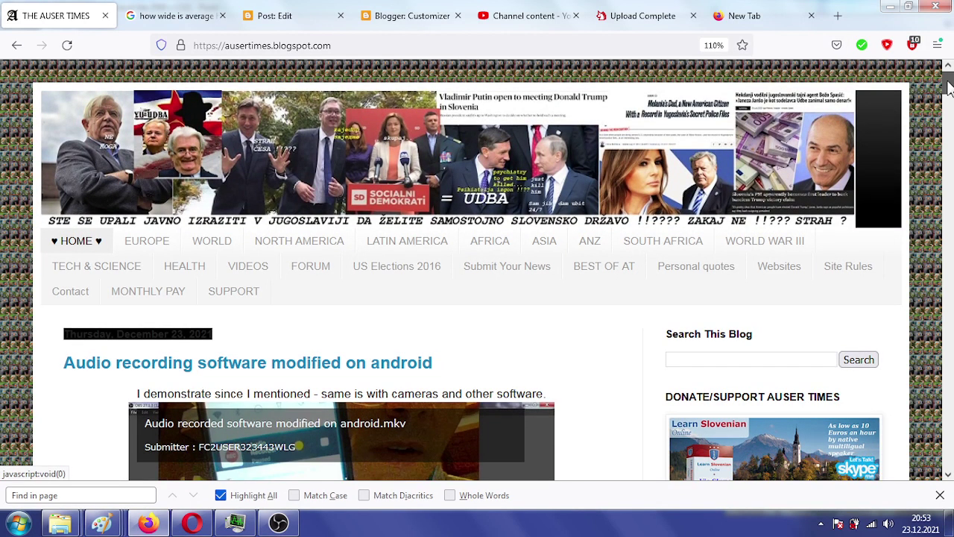
left_click_drag(948, 86, 948, 78)
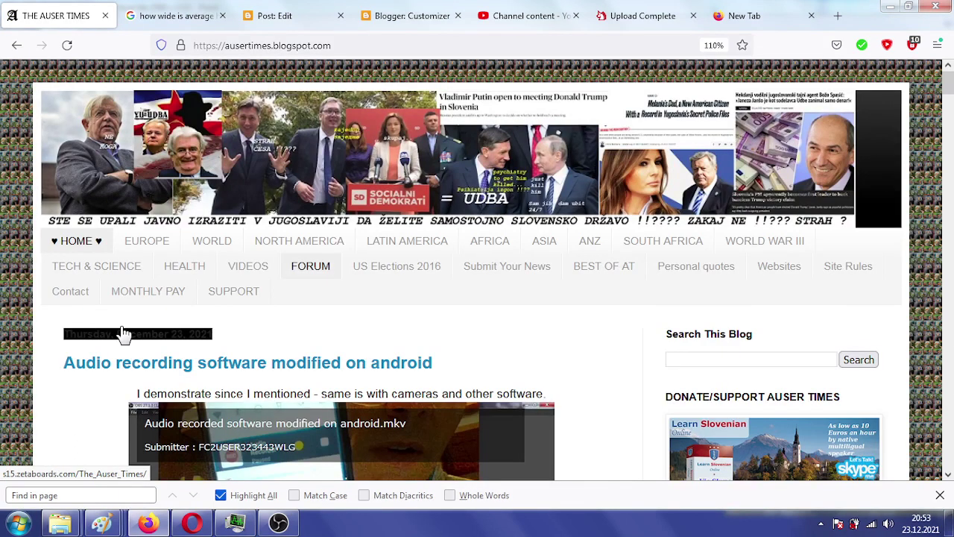
left_click_drag(66, 334, 213, 339)
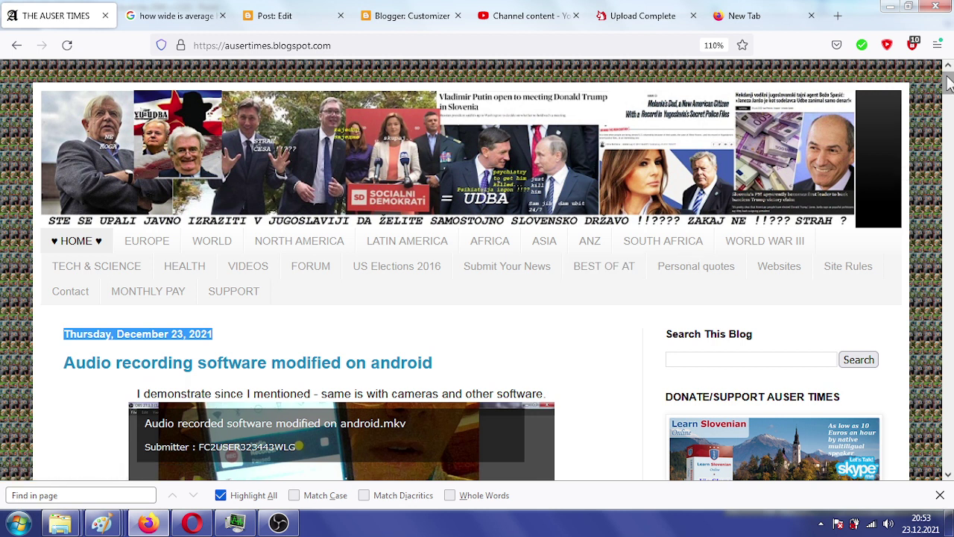
mouse_move(948, 79)
left_mouse_down()
mouse_move(948, 121)
mouse_move(948, 80)
left_mouse_up()
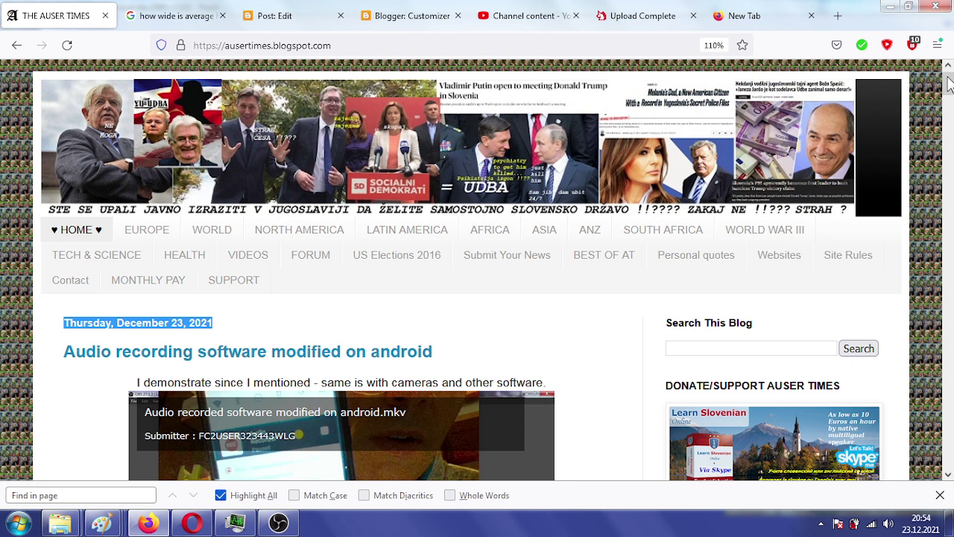
left_click(303, 306)
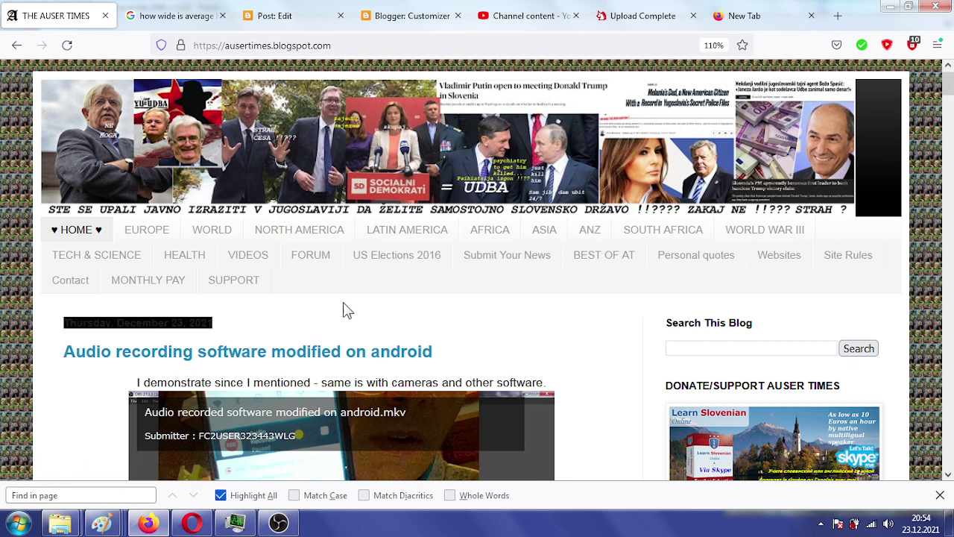